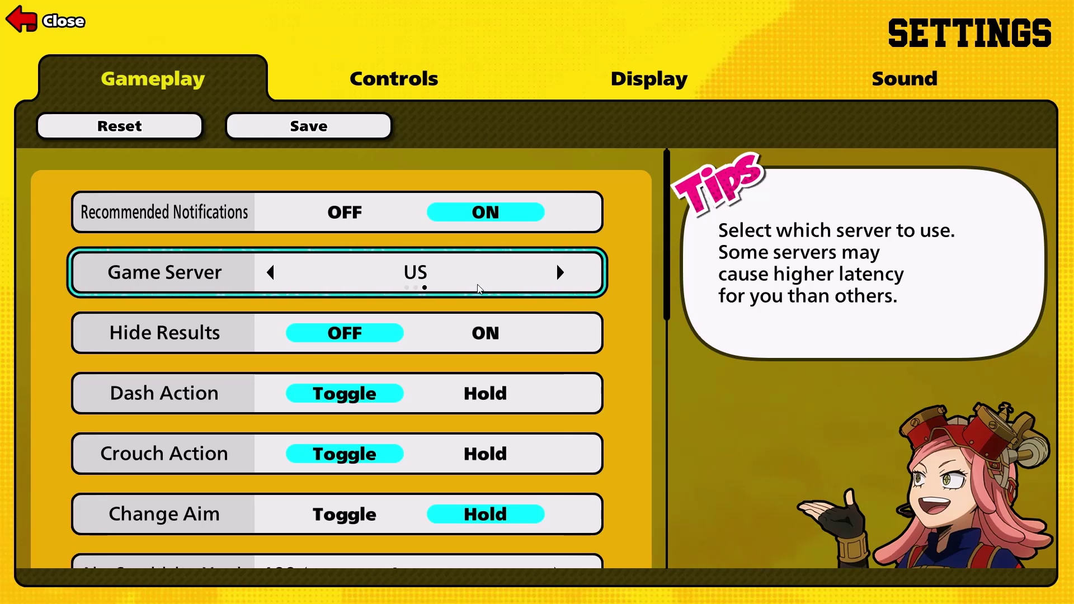
# - Cycle the Game Server setting through the US, JP and EU options
pyautogui.click(272, 274)
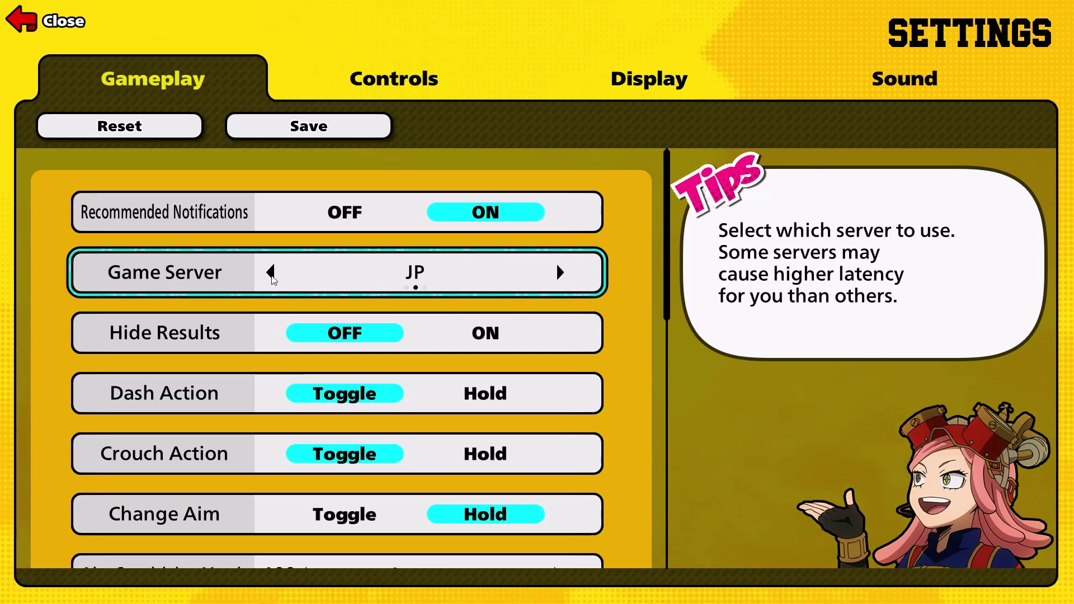
pyautogui.click(271, 274)
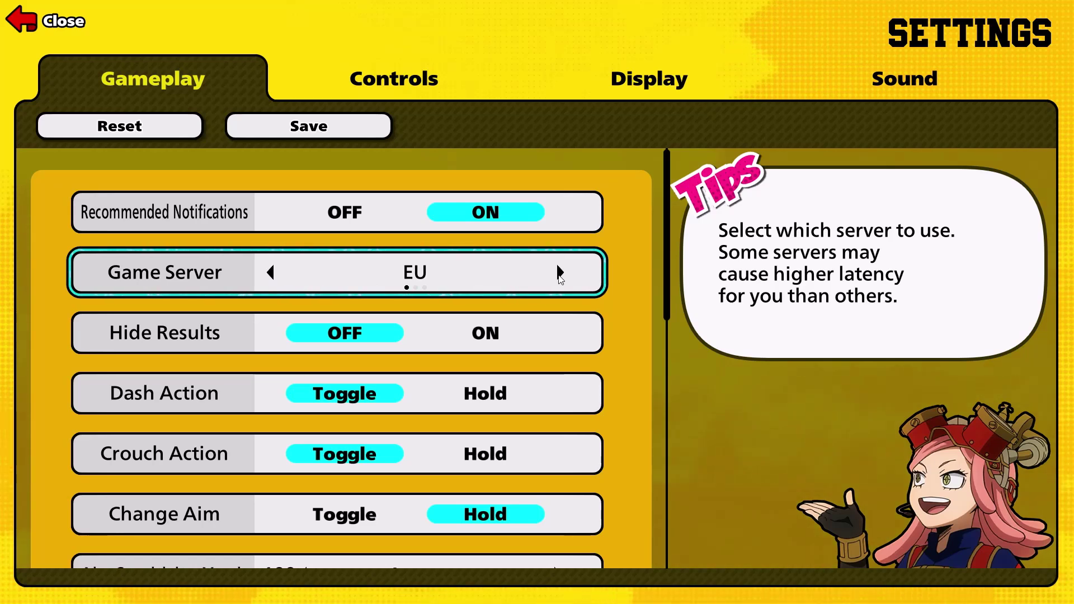
pyautogui.click(559, 273)
pyautogui.click(558, 272)
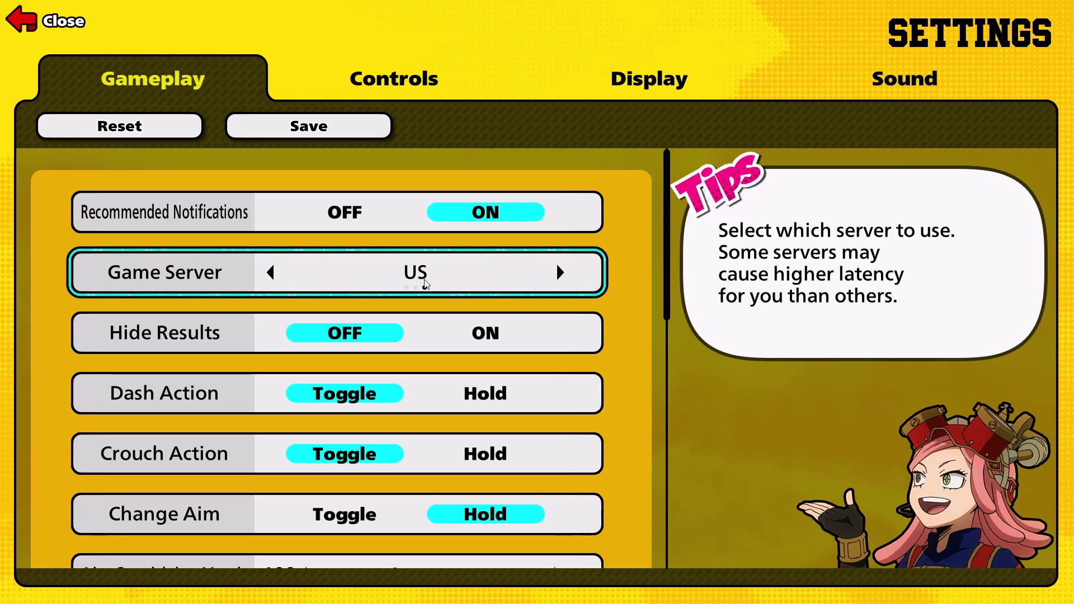
pyautogui.click(274, 273)
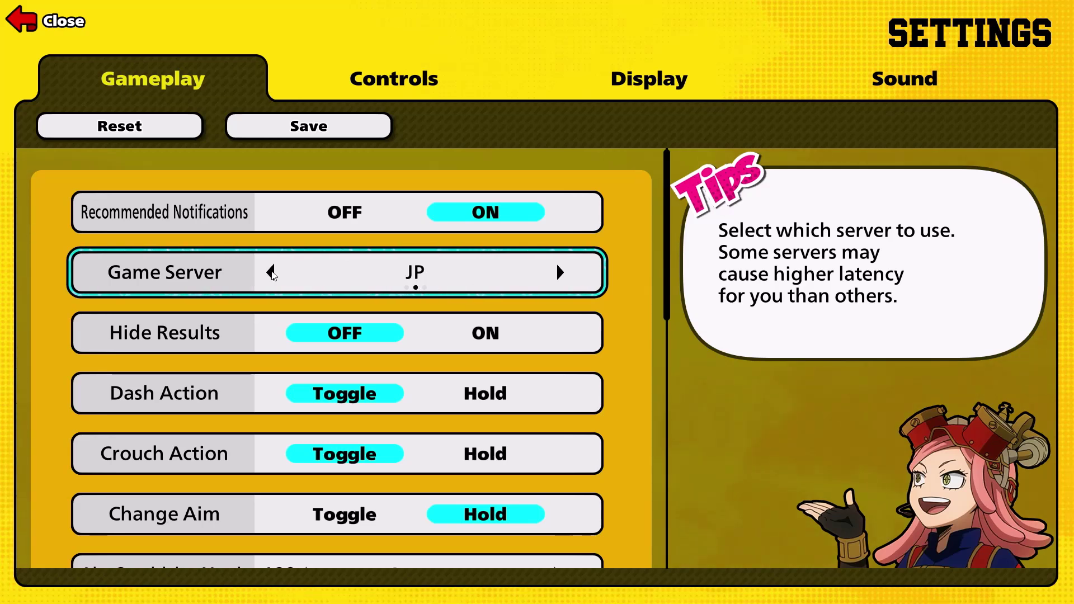
pyautogui.click(274, 273)
pyautogui.click(564, 280)
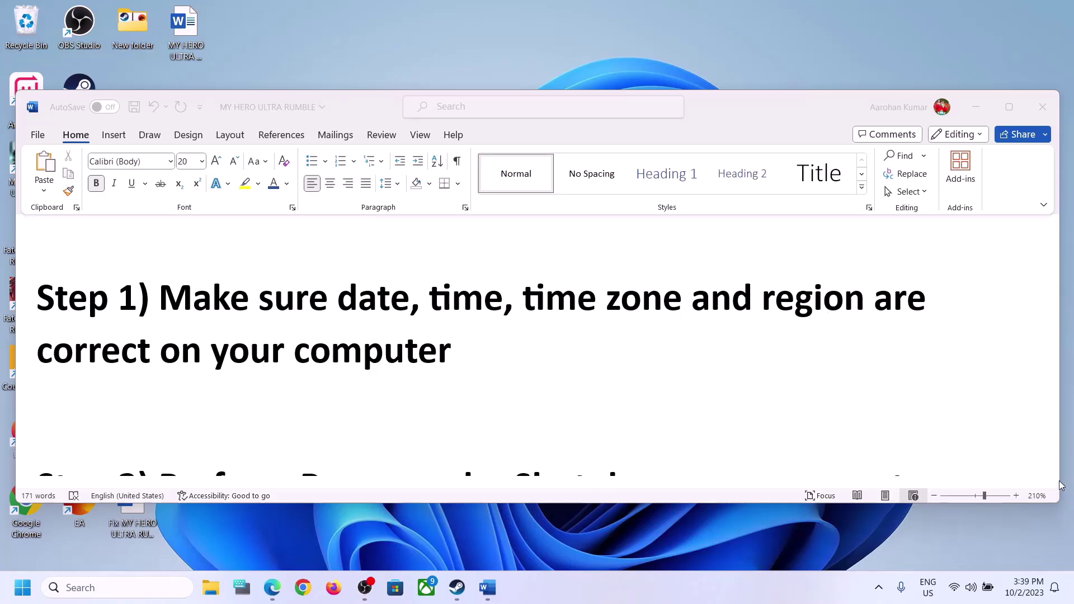
# - Open the Windows date and time settings and synchronize the clock with the time server
pyautogui.rightClick(1022, 594)
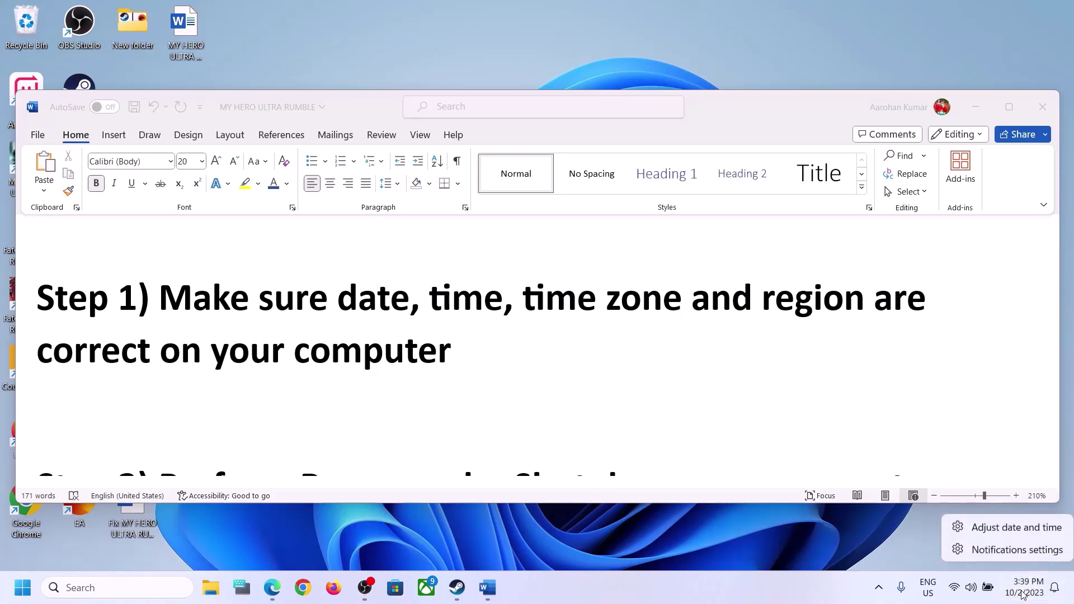
pyautogui.click(1000, 529)
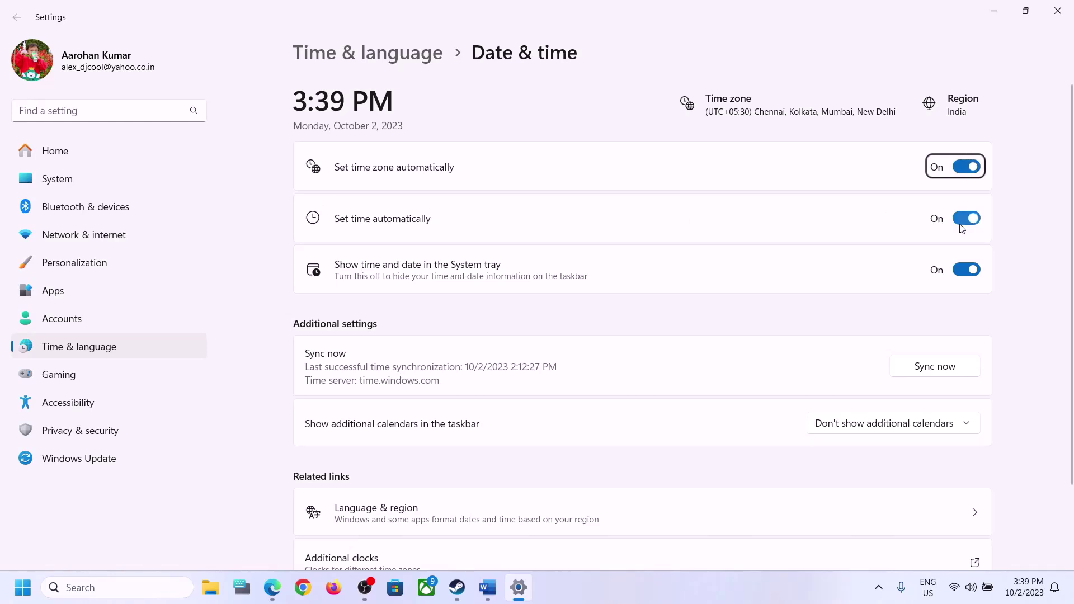
pyautogui.click(949, 373)
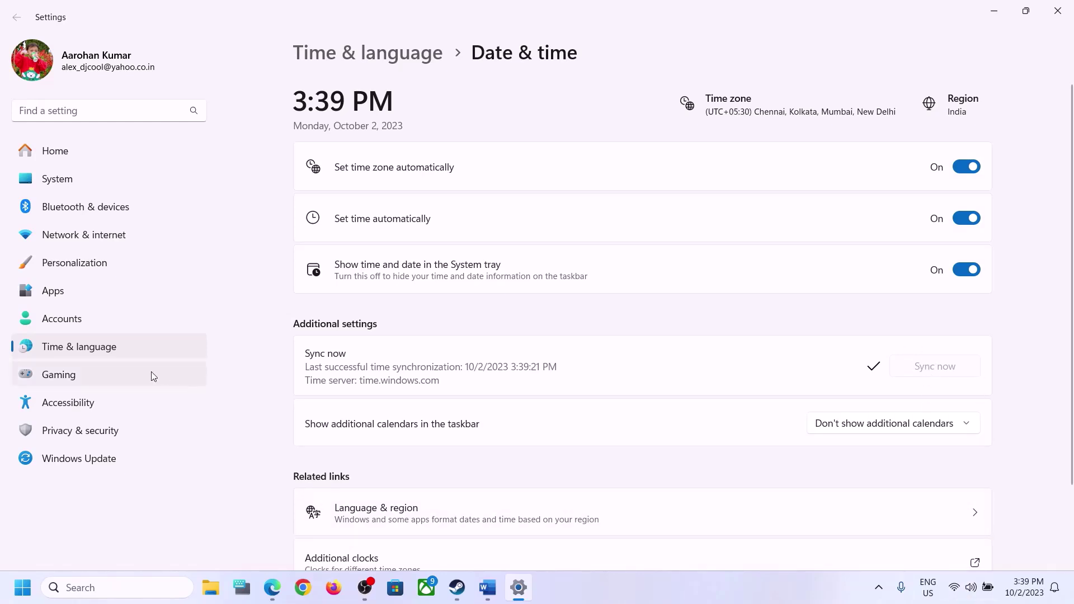
# - Check the country or region choice in the Language & region settings, then close Settings
pyautogui.click(102, 352)
pyautogui.click(394, 222)
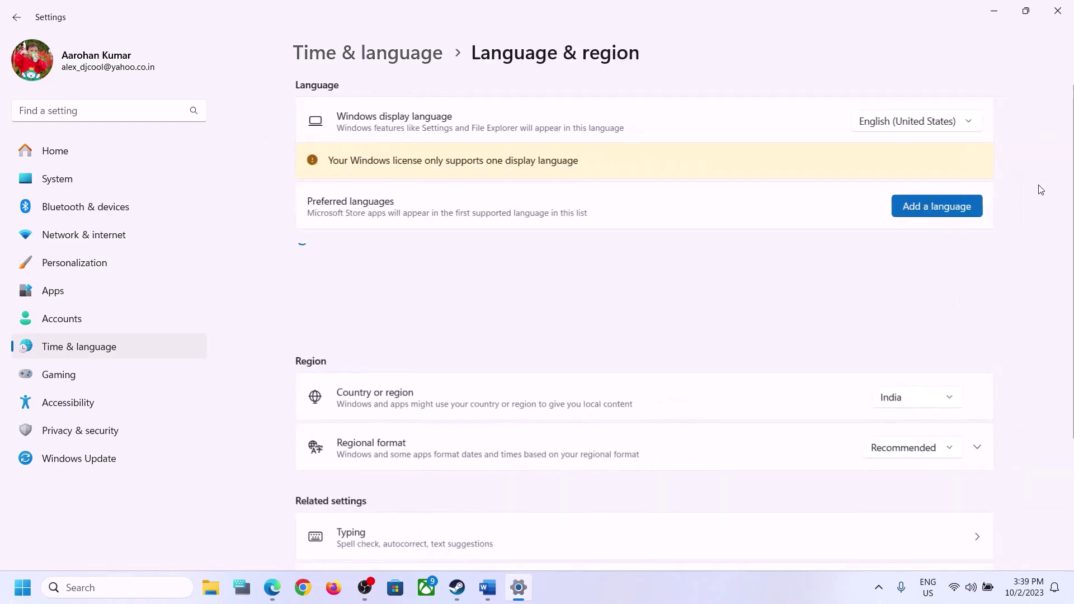
pyautogui.click(917, 399)
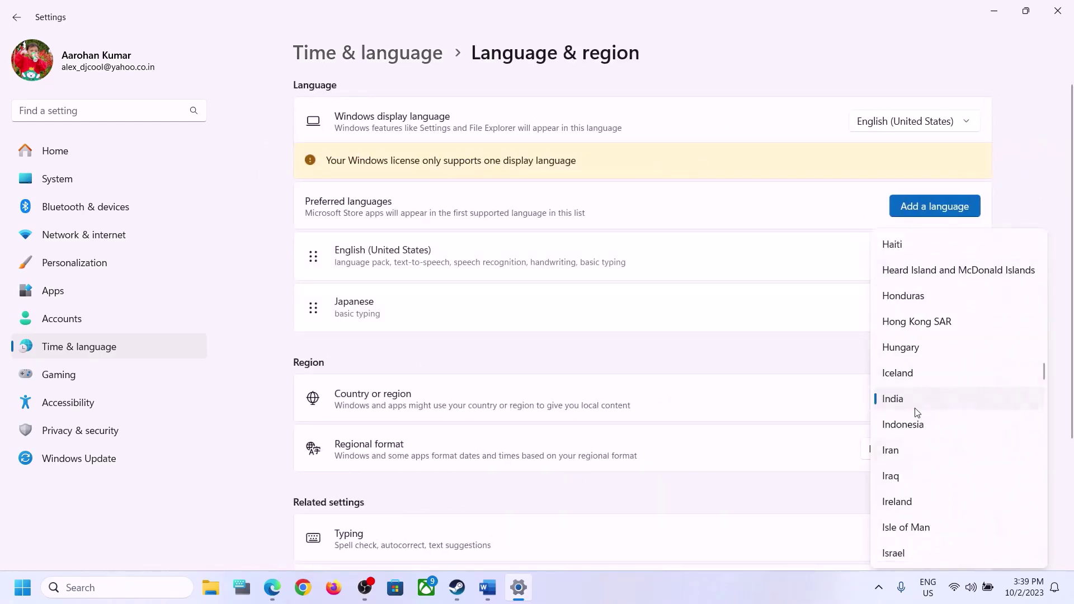
pyautogui.click(1038, 186)
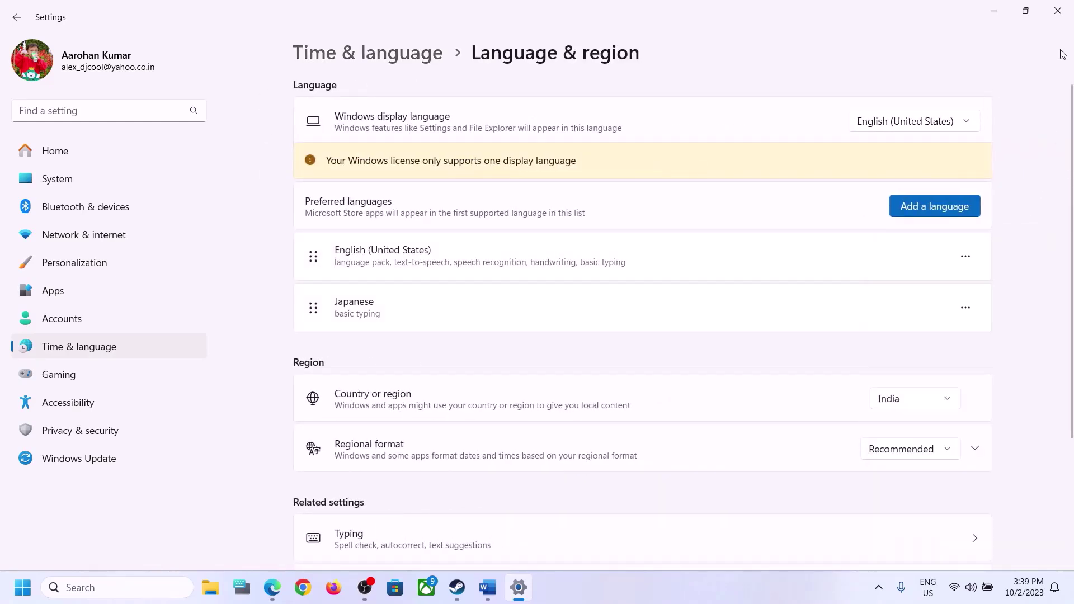
pyautogui.click(1057, 11)
# - Review Step 2 in the Word document, marking the phrases about shutting down, unplugging the cable and holding the power button
pyautogui.scroll(-4, 392, 401)
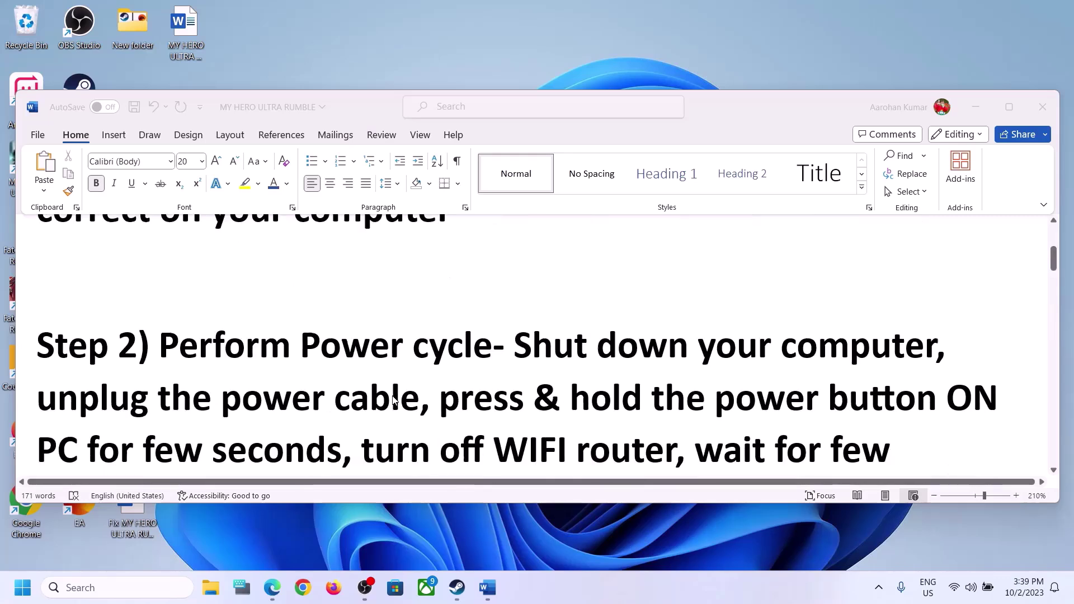
pyautogui.click(159, 275)
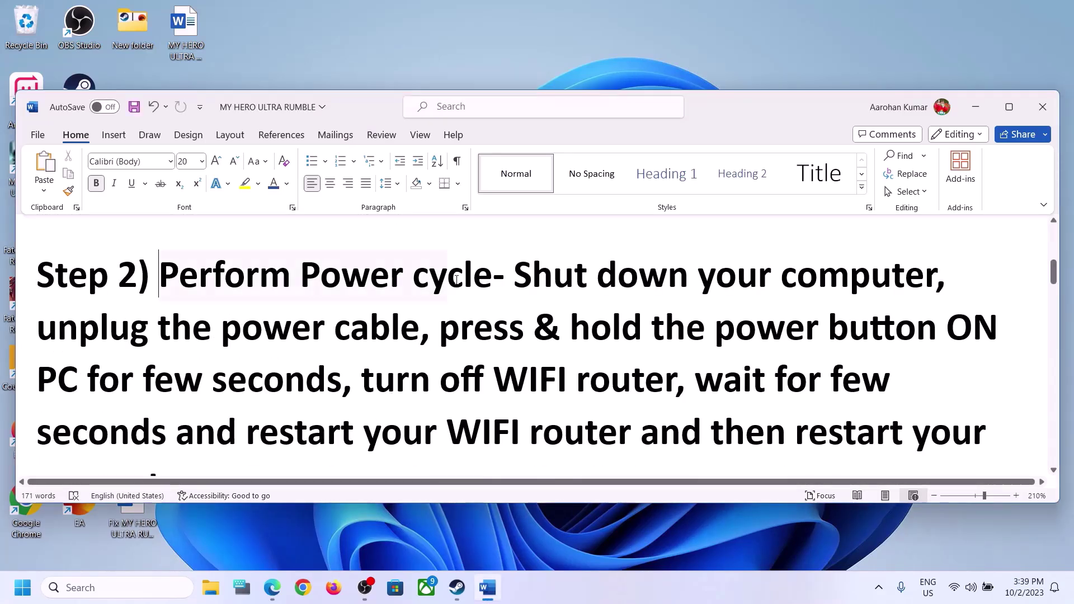
pyautogui.moveTo(159, 275); pyautogui.dragTo(935, 278)
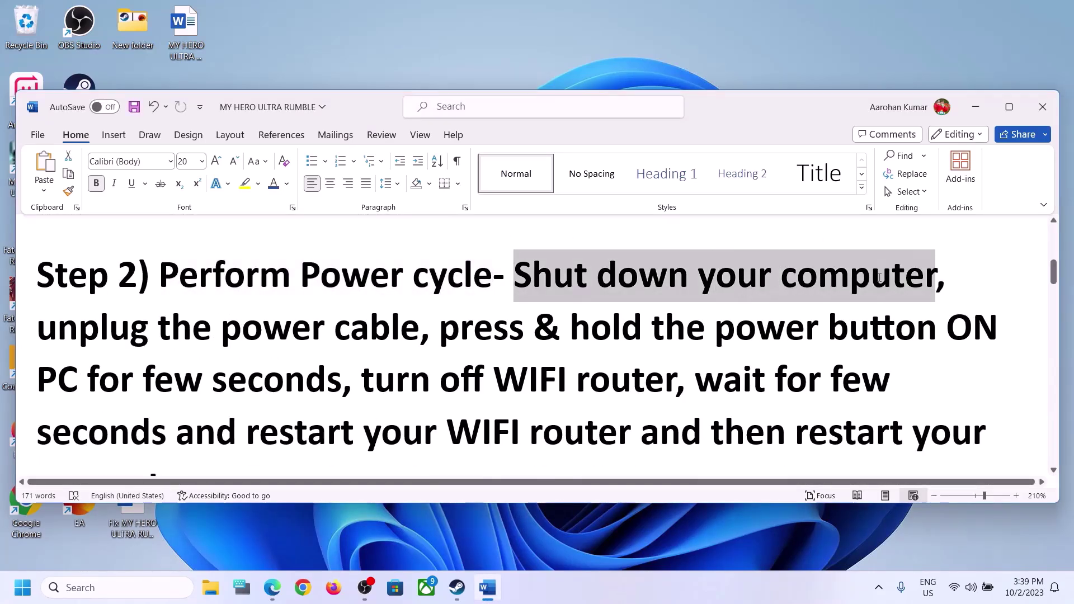
pyautogui.scroll(-1, 396, 408)
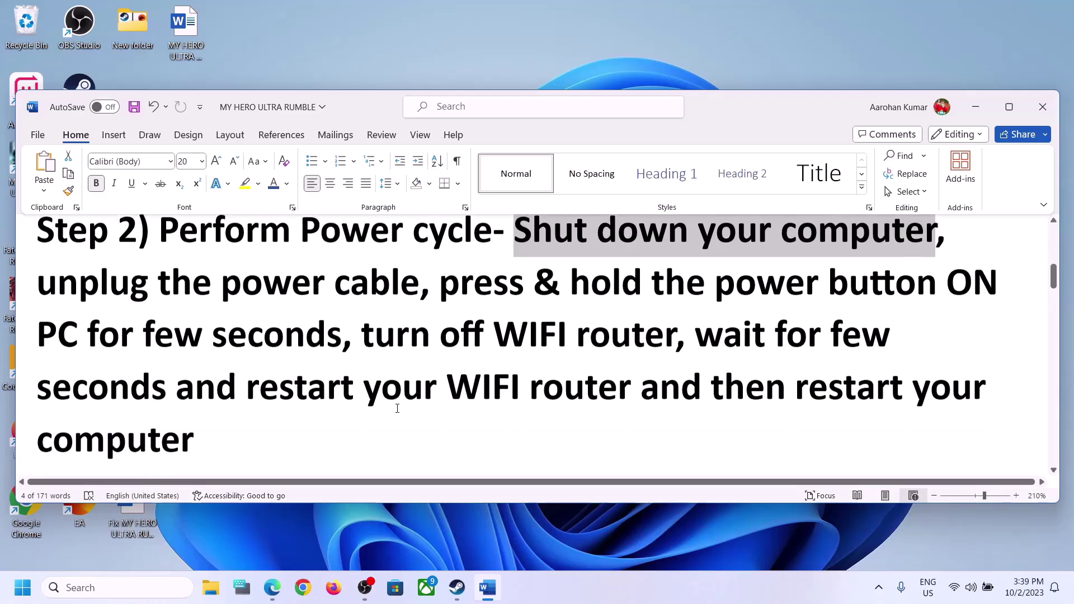
pyautogui.click(28, 253)
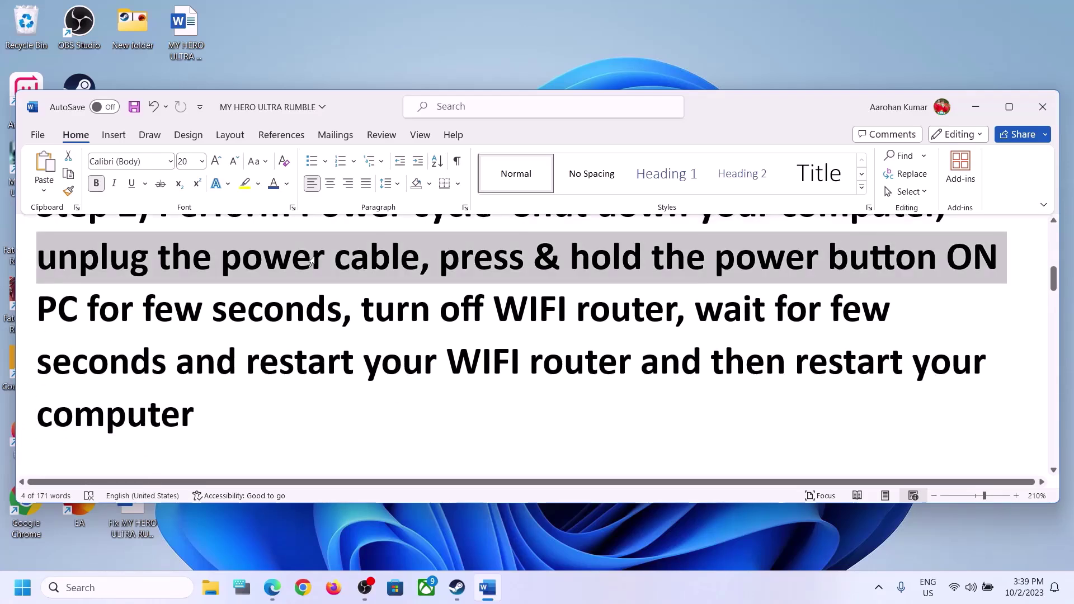
pyautogui.scroll(2, 425, 261)
pyautogui.scroll(-1, 425, 261)
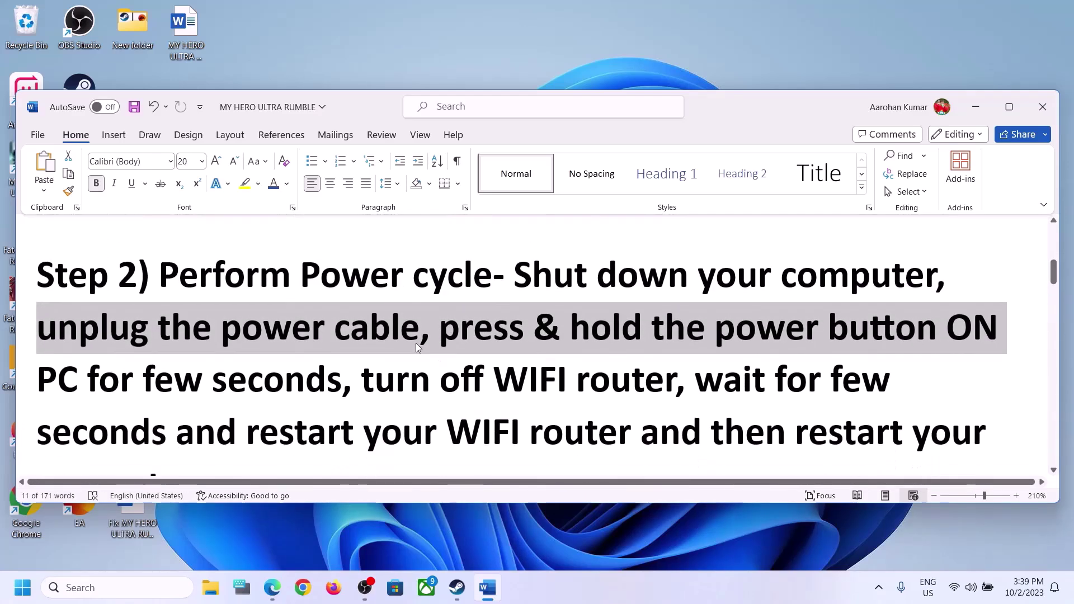
pyautogui.click(421, 327)
pyautogui.moveTo(420, 327); pyautogui.dragTo(36, 330)
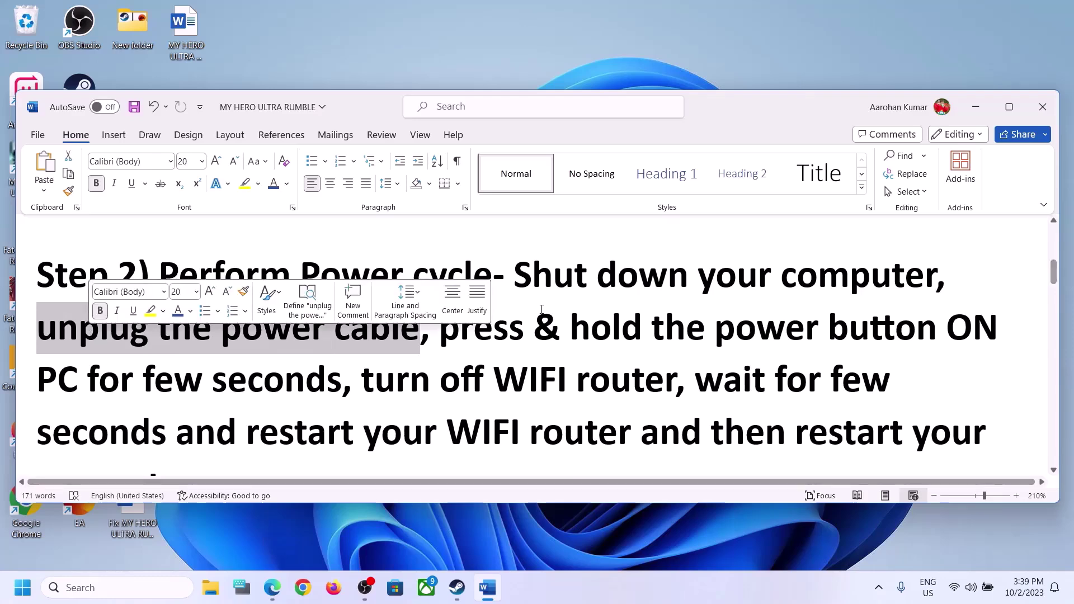
pyautogui.moveTo(441, 327); pyautogui.dragTo(341, 384)
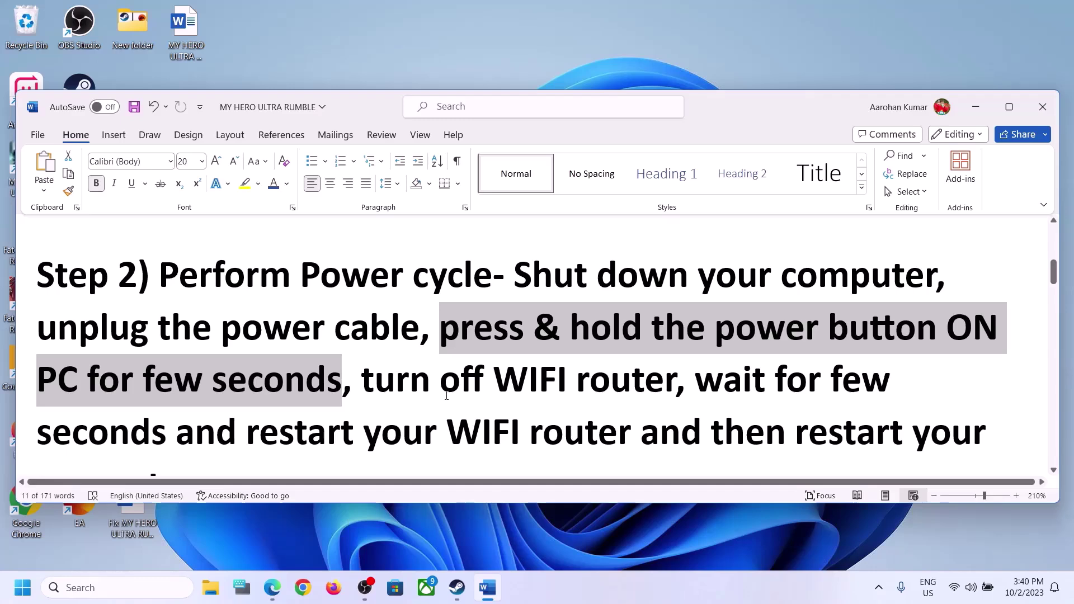
# - Mark the Step 2 phrases about turning off the WIFI router, waiting, and restarting the router and computer
pyautogui.moveTo(362, 386); pyautogui.dragTo(593, 394)
pyautogui.scroll(-1, 587, 394)
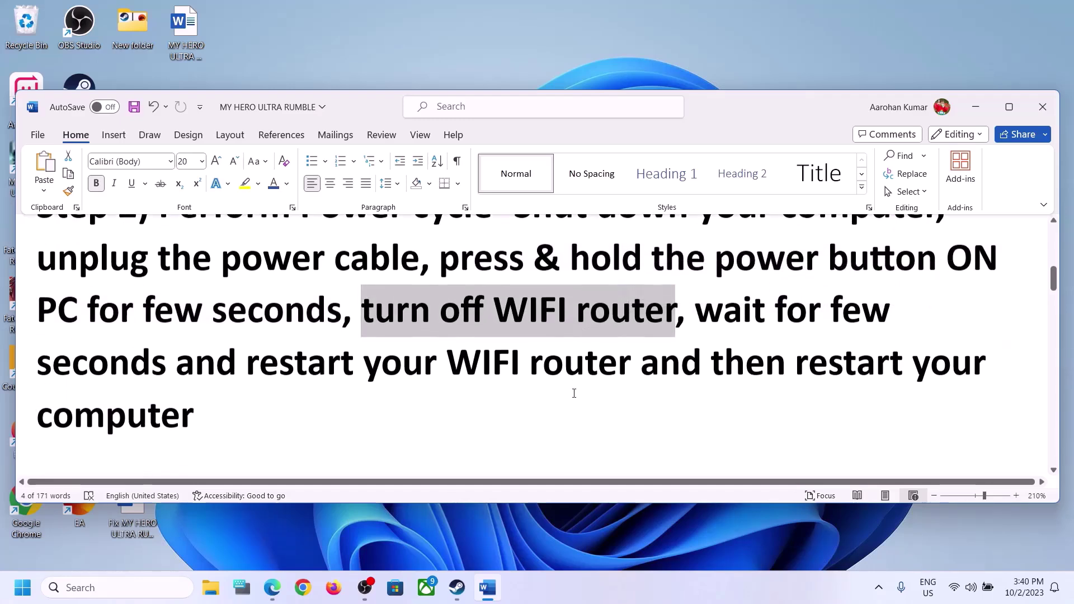
pyautogui.moveTo(709, 317); pyautogui.dragTo(164, 361)
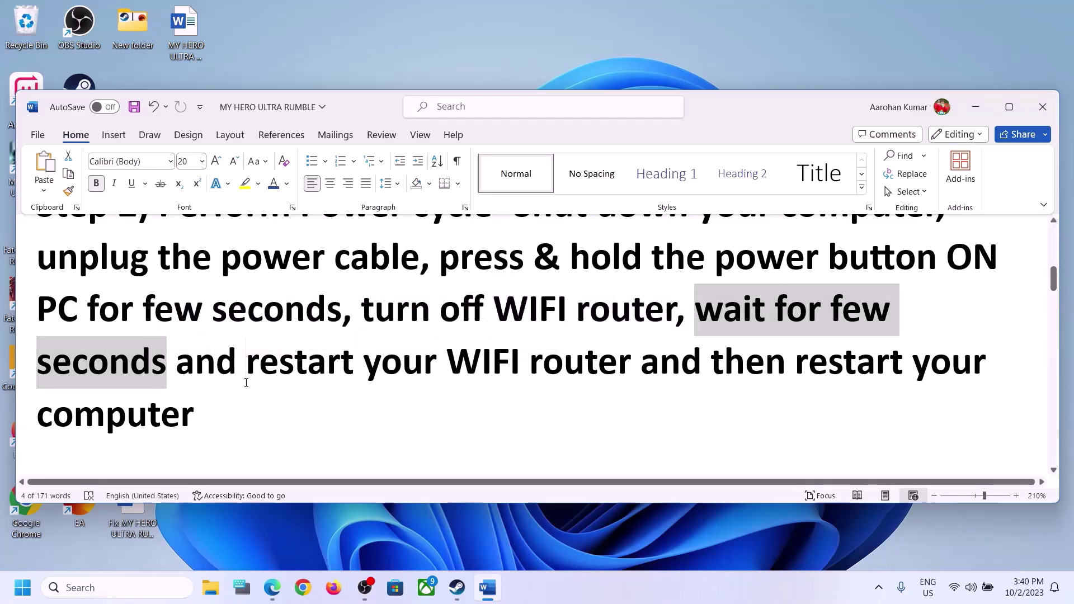
pyautogui.click(246, 363)
pyautogui.moveTo(296, 365); pyautogui.dragTo(638, 363)
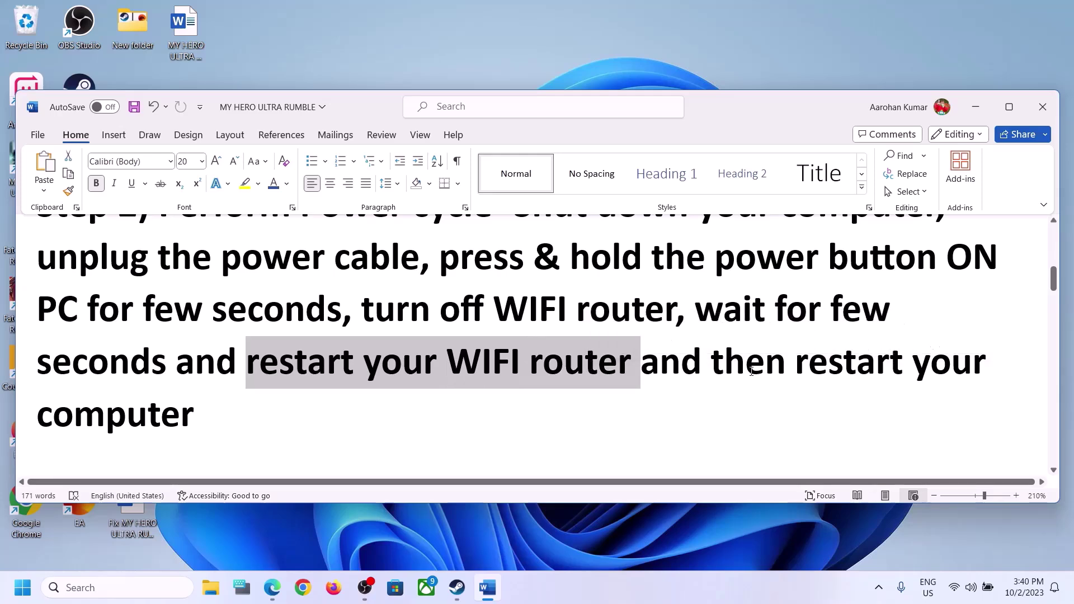
pyautogui.click(727, 362)
pyautogui.moveTo(723, 361); pyautogui.dragTo(371, 401)
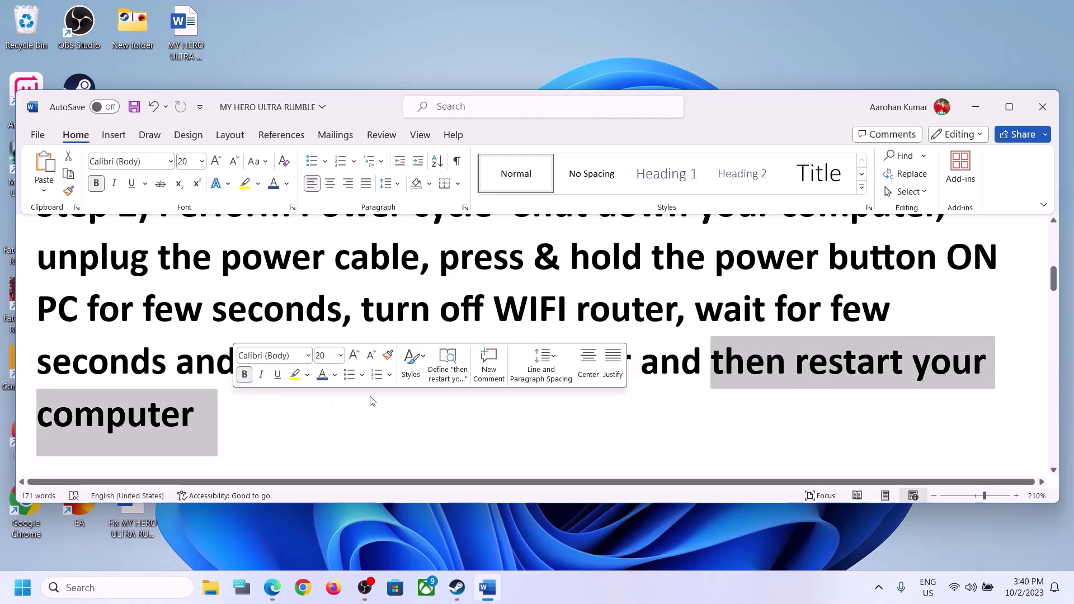
pyautogui.click(335, 416)
# - Review Step 3, marking the text on allowing the game exe through antivirus programs and Windows security
pyautogui.scroll(-5, 387, 387)
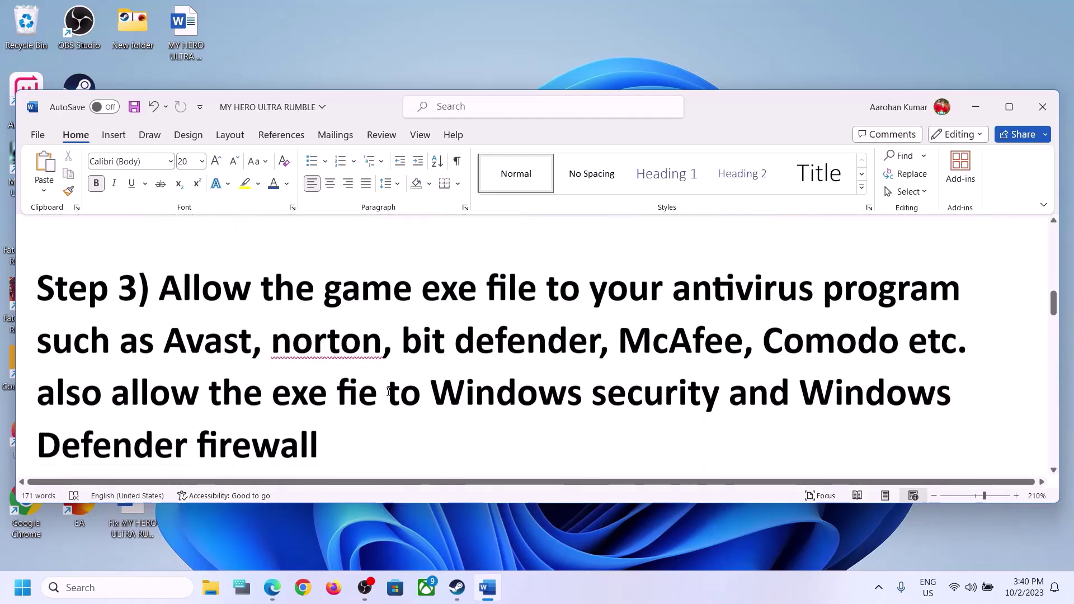
pyautogui.moveTo(179, 264); pyautogui.dragTo(459, 324)
pyautogui.click(252, 330)
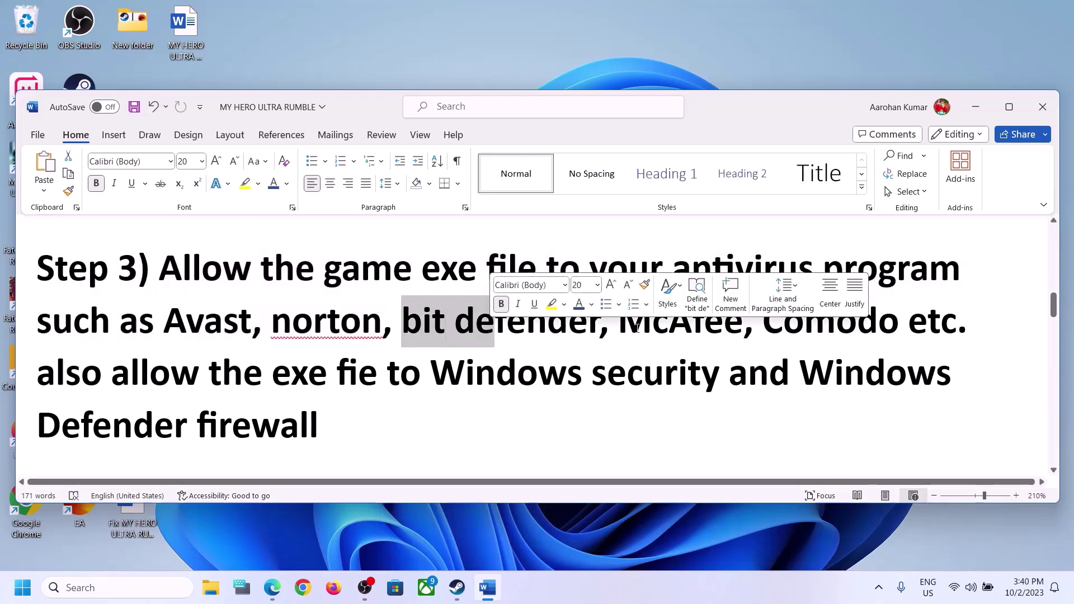
pyautogui.moveTo(653, 321); pyautogui.dragTo(668, 324)
pyautogui.moveTo(783, 322); pyautogui.dragTo(857, 323)
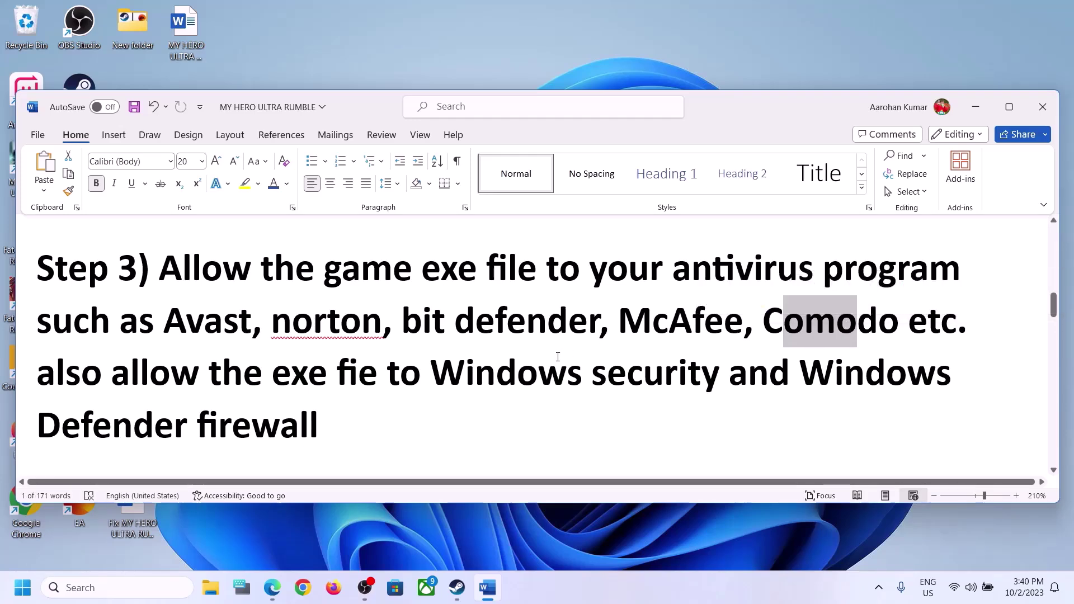
pyautogui.moveTo(203, 268); pyautogui.dragTo(905, 324)
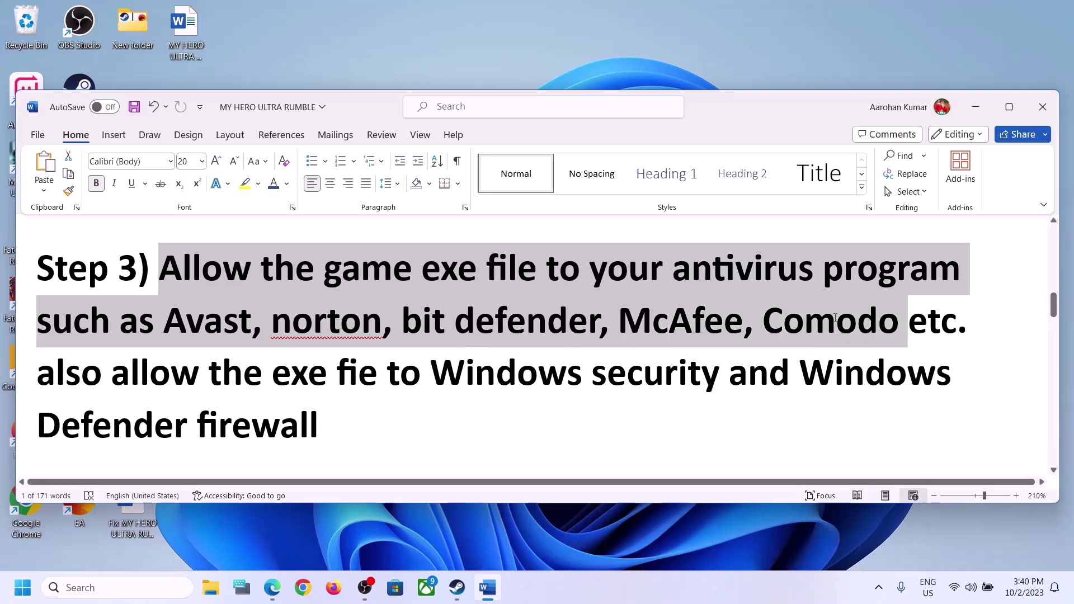
pyautogui.moveTo(433, 373); pyautogui.dragTo(636, 362)
# - Open the Virus & threat protection page of Windows Security from the Privacy & security settings
pyautogui.press('super+i')
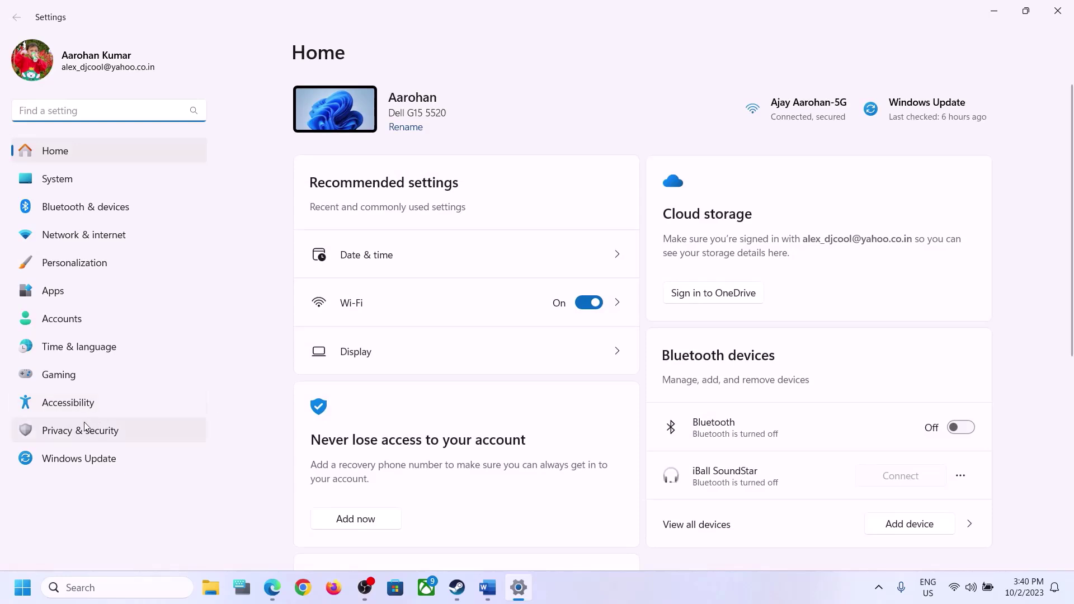
pyautogui.click(92, 435)
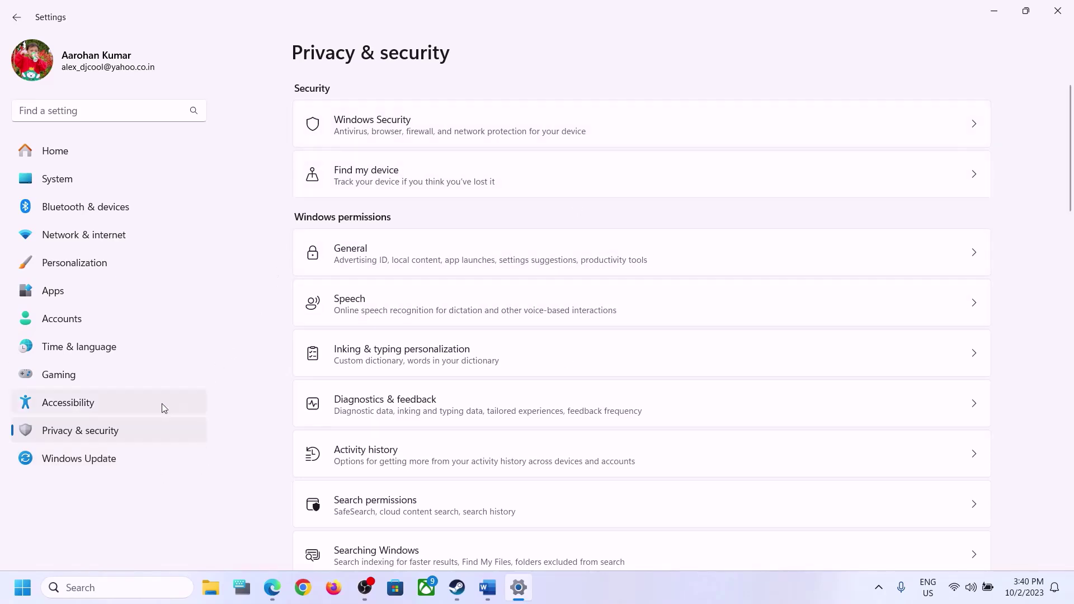
pyautogui.click(385, 135)
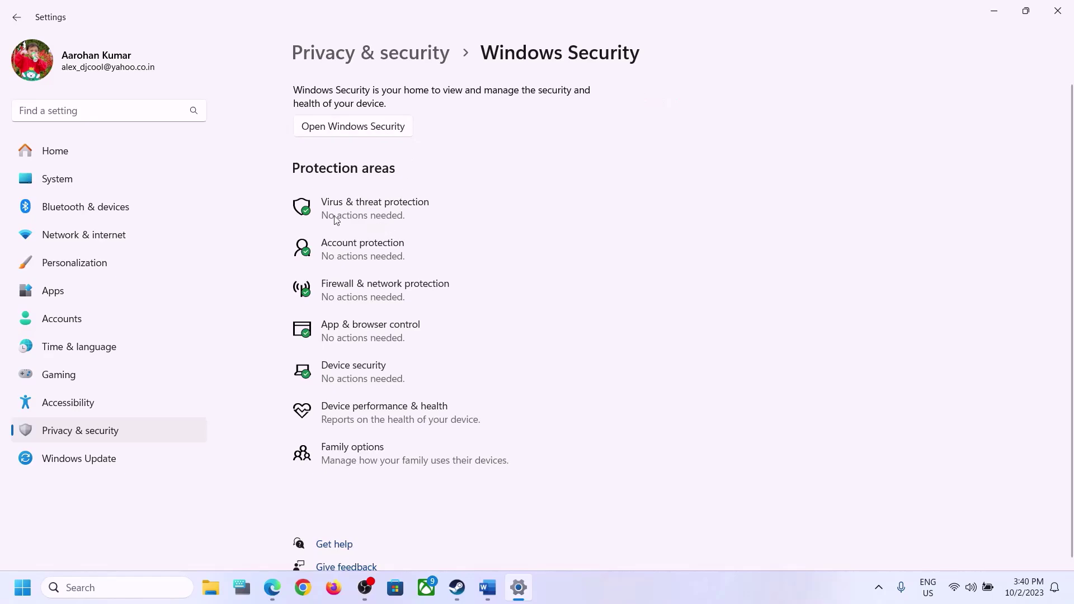
pyautogui.click(365, 214)
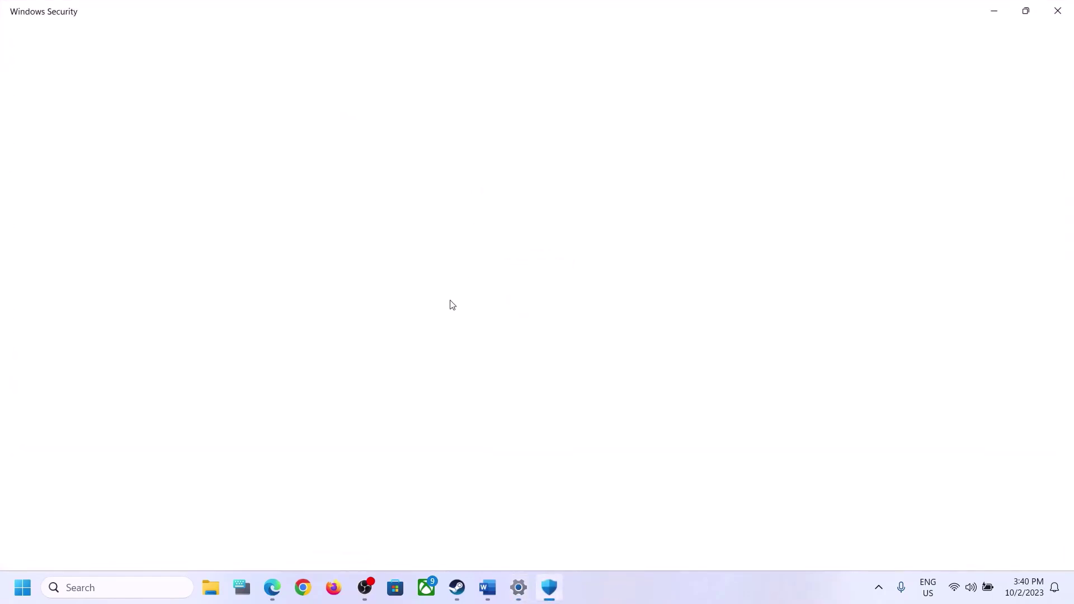
# - Open the list of apps allowed through Controlled folder access under Ransomware protection
pyautogui.scroll(-2, 447, 324)
pyautogui.scroll(-1, 447, 330)
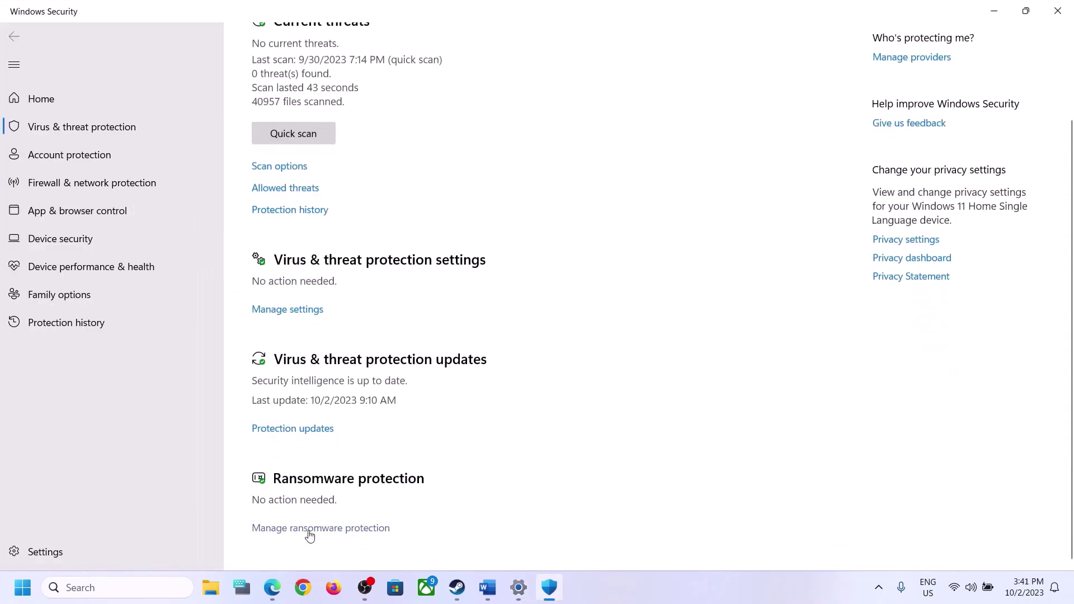
pyautogui.click(357, 530)
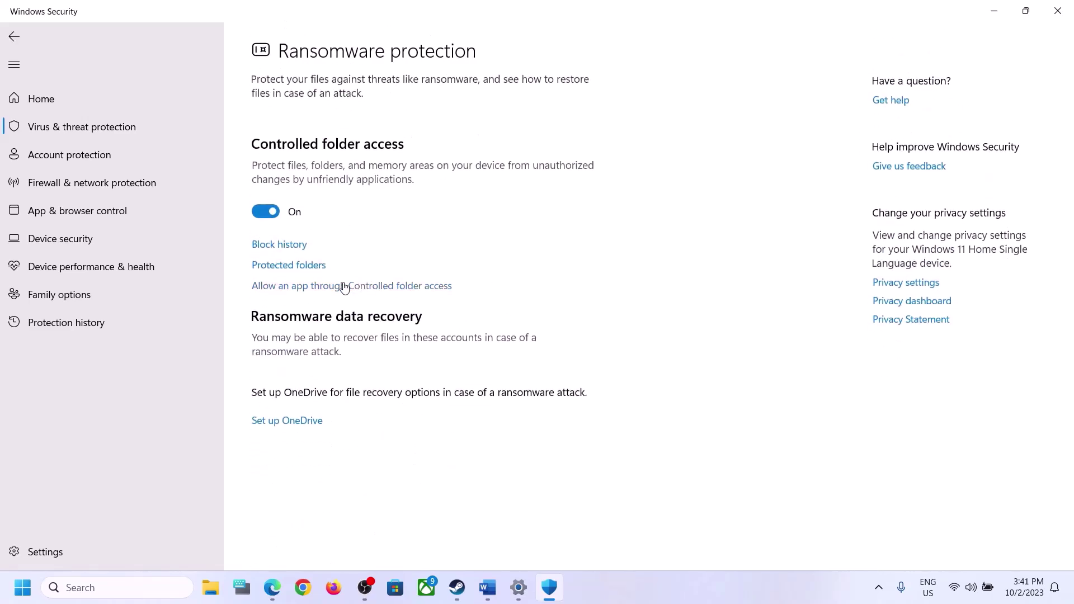
pyautogui.click(343, 287)
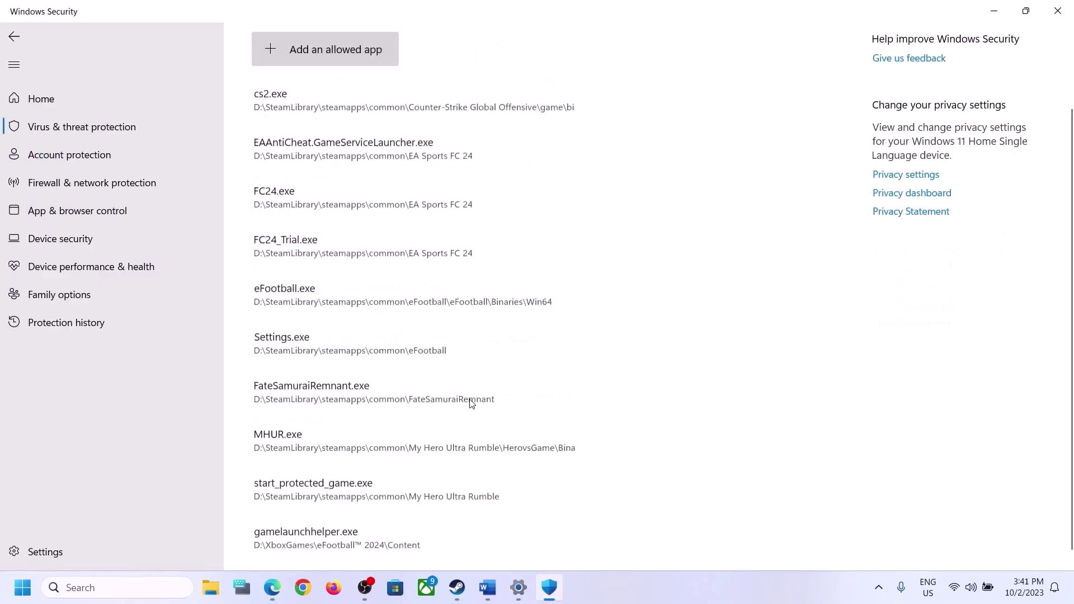
# - Add FC24 from D:\SteamLibrary\steamapps\common\EA Sports FC 24 to the apps allowed through Controlled folder access
pyautogui.click(323, 61)
pyautogui.click(313, 109)
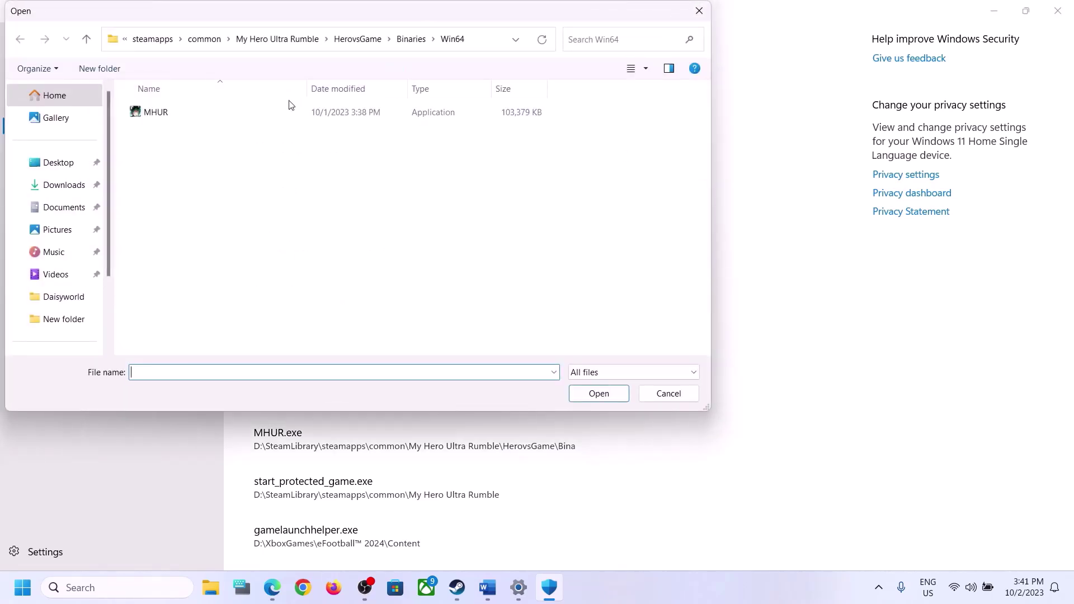
pyautogui.scroll(-3, 79, 240)
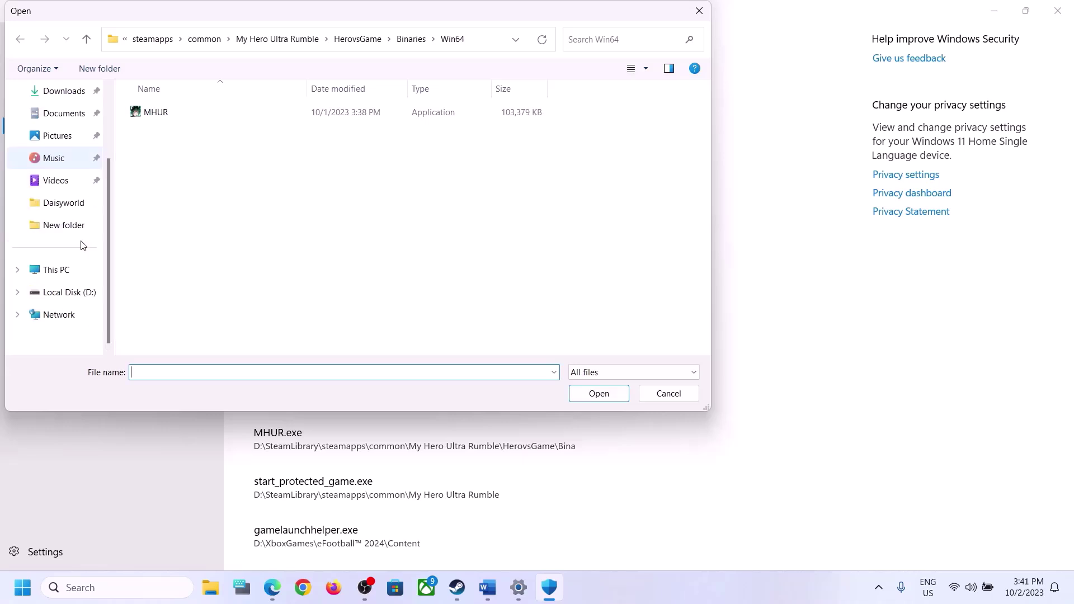
pyautogui.click(69, 292)
pyautogui.doubleClick(193, 293)
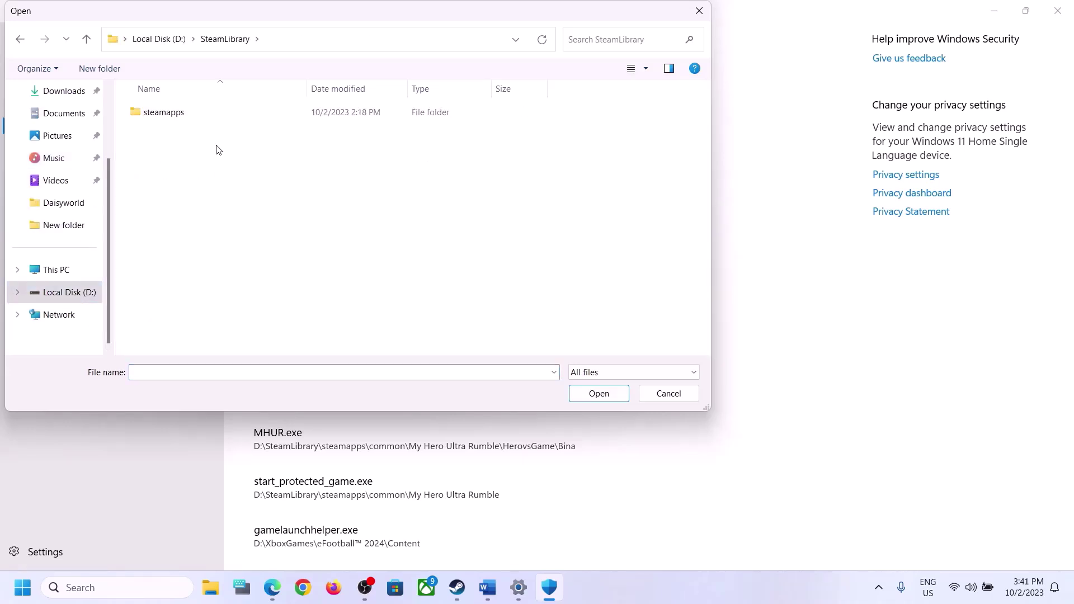
pyautogui.doubleClick(189, 114)
pyautogui.doubleClick(185, 117)
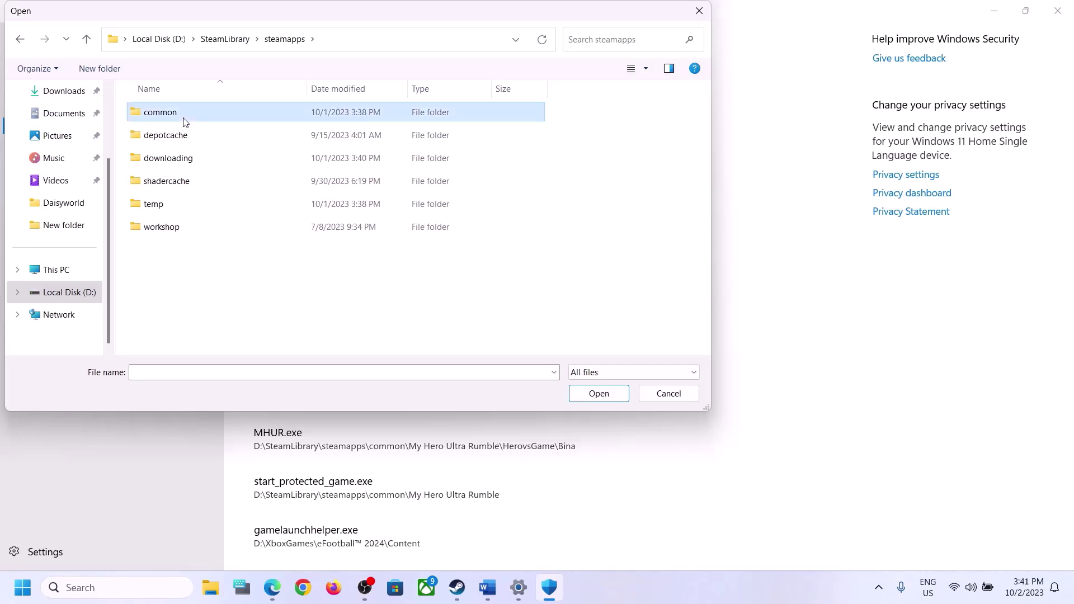
pyautogui.doubleClick(186, 136)
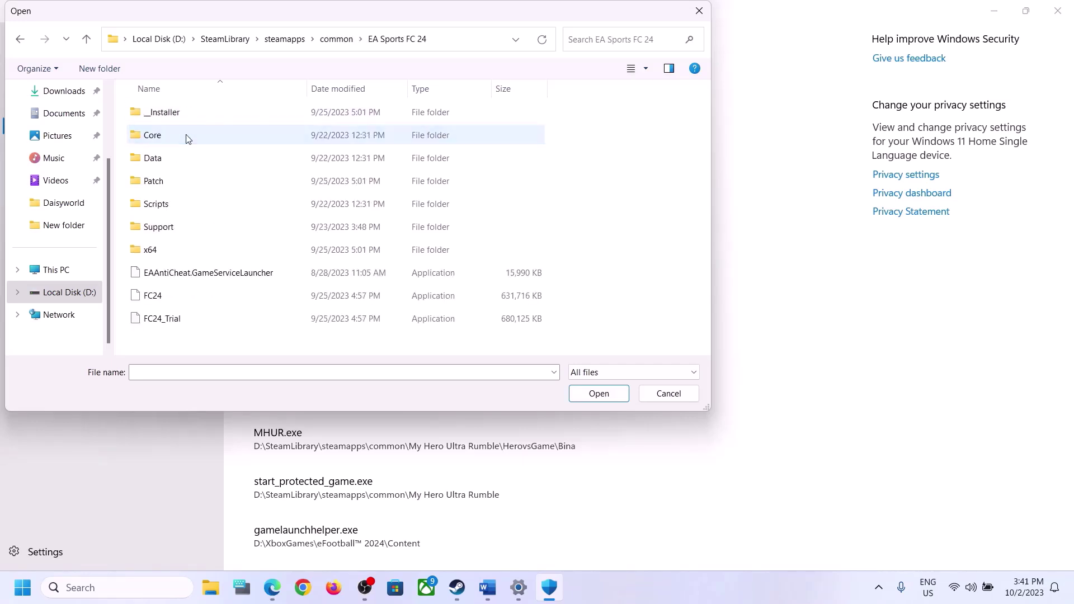
pyautogui.click(155, 299)
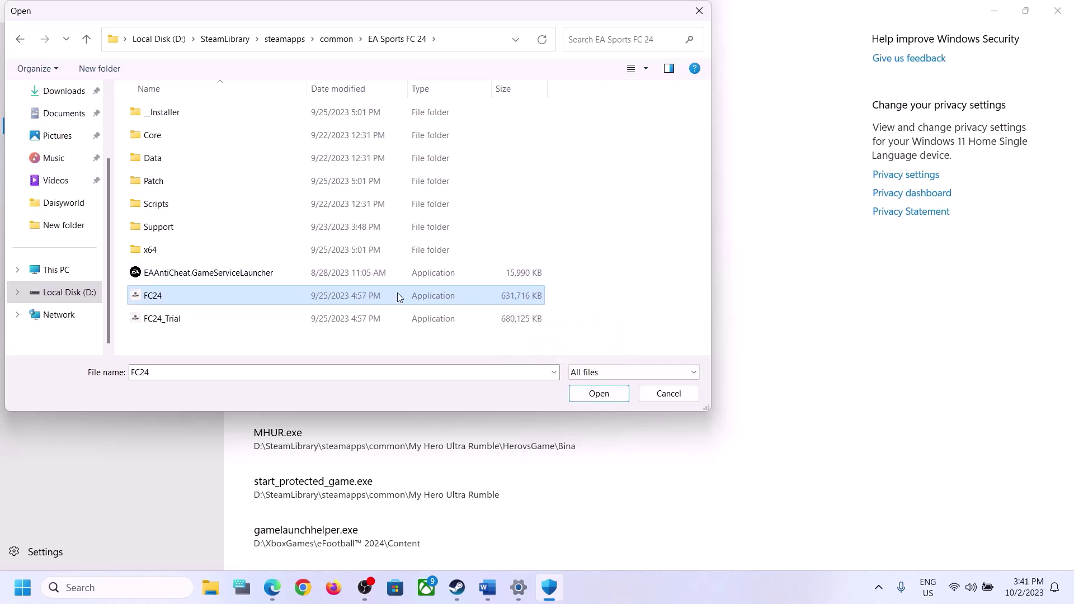
pyautogui.click(598, 393)
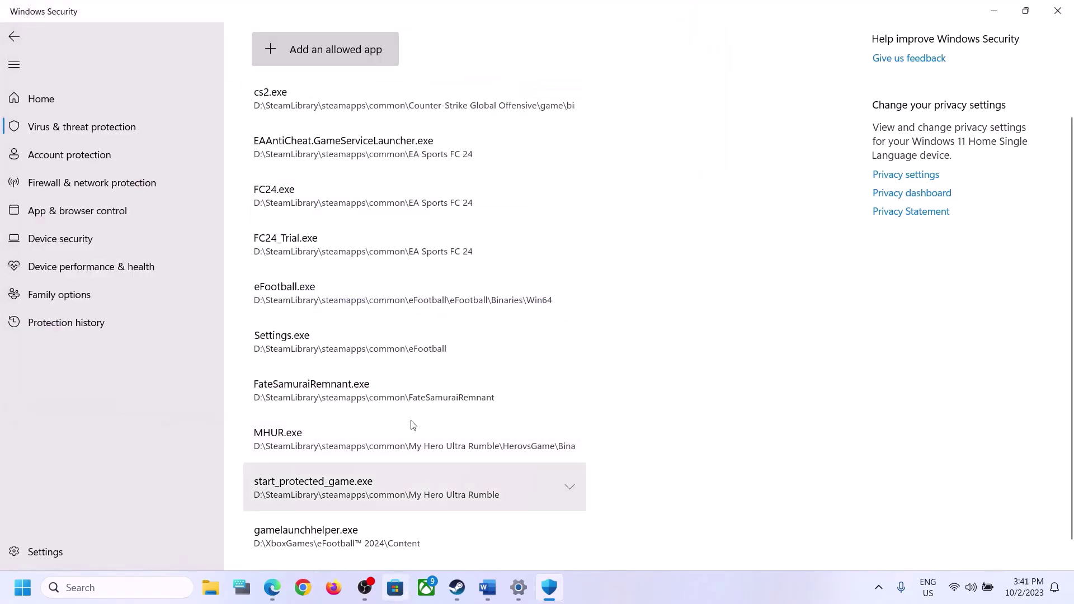
# - Open Windows Defender Firewall's allowed apps list from Control Panel's System and Security category and enable changing its settings
pyautogui.click(144, 585)
pyautogui.write('control')
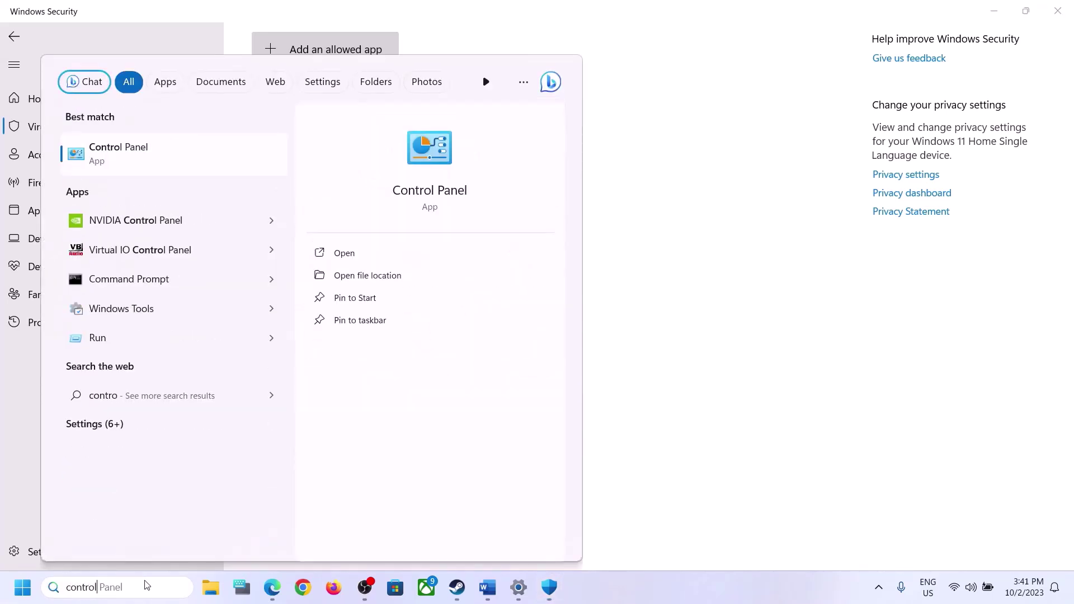
pyautogui.click(135, 165)
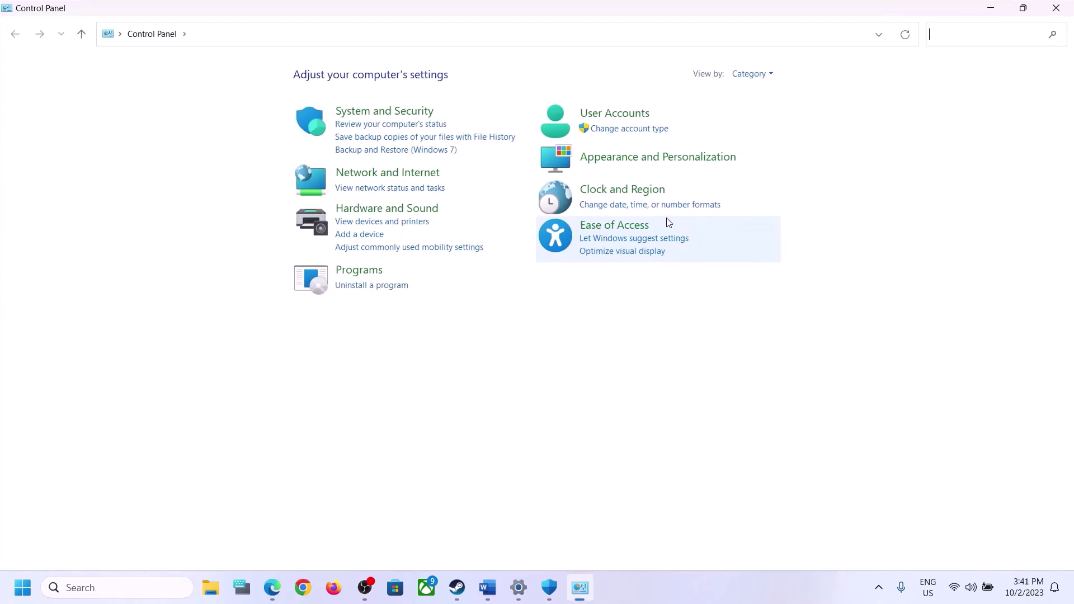
pyautogui.click(395, 114)
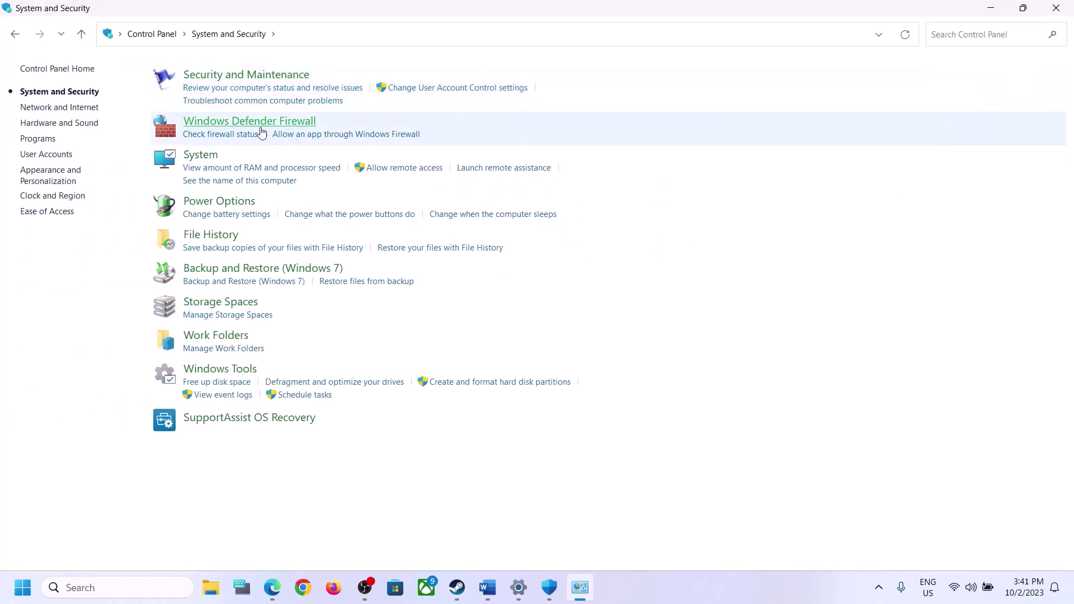
pyautogui.click(266, 126)
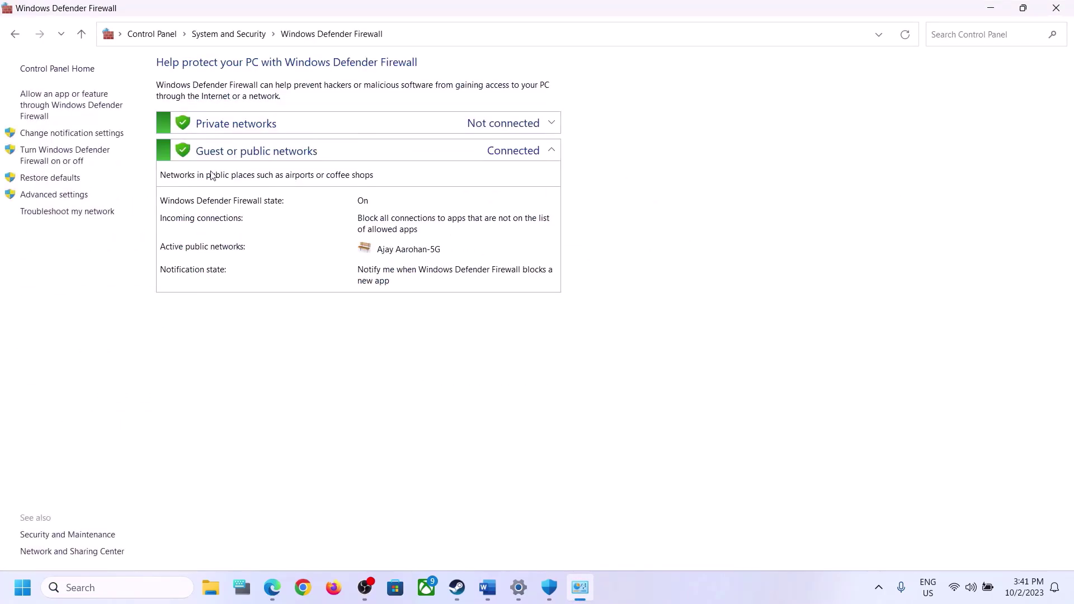
pyautogui.click(73, 107)
pyautogui.click(702, 108)
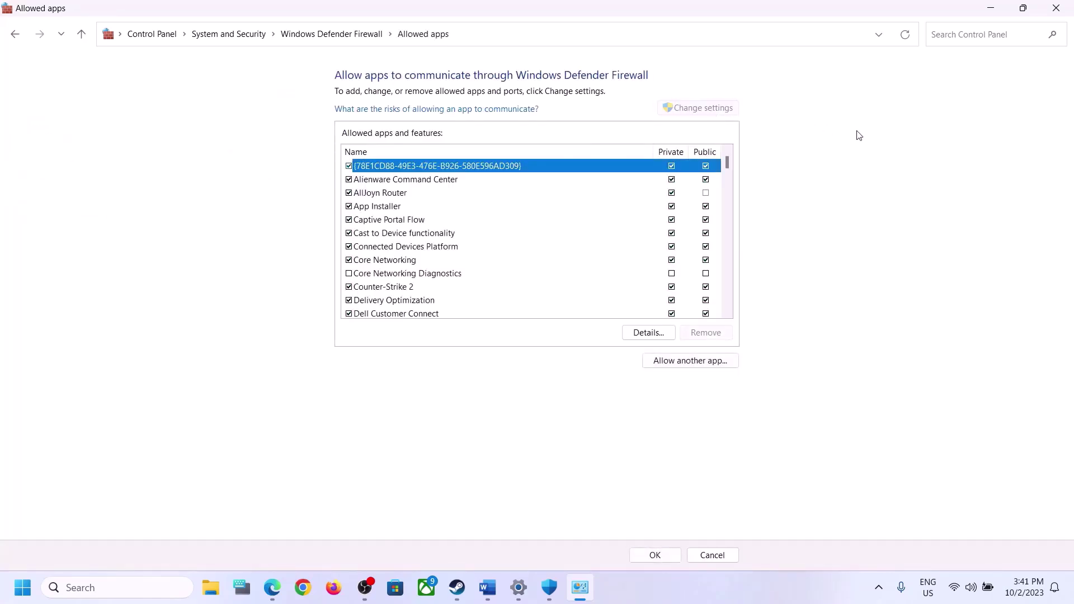
# - Choose FC24 from the EA Sports FC 24 folder on drive D as another app to allow through the firewall
pyautogui.click(685, 361)
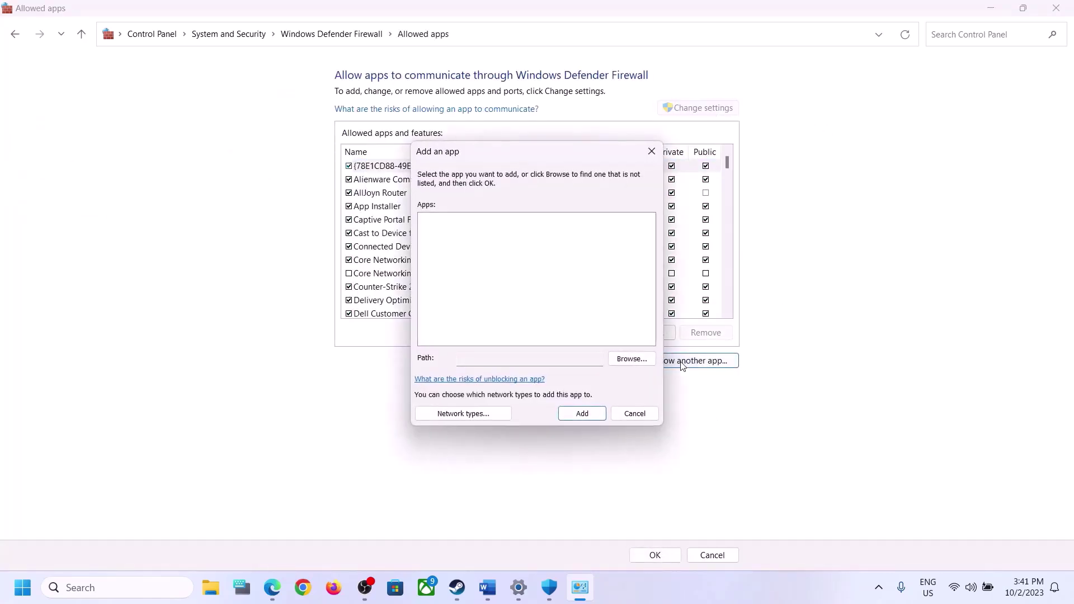
pyautogui.click(628, 361)
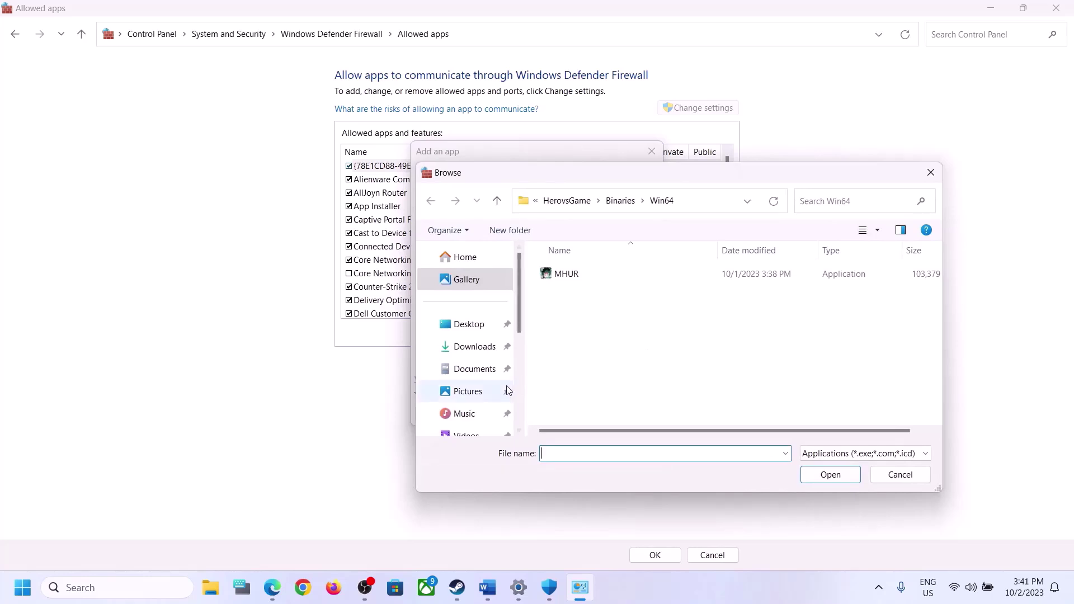
pyautogui.scroll(-5, 481, 388)
pyautogui.click(480, 364)
pyautogui.scroll(-5, 575, 329)
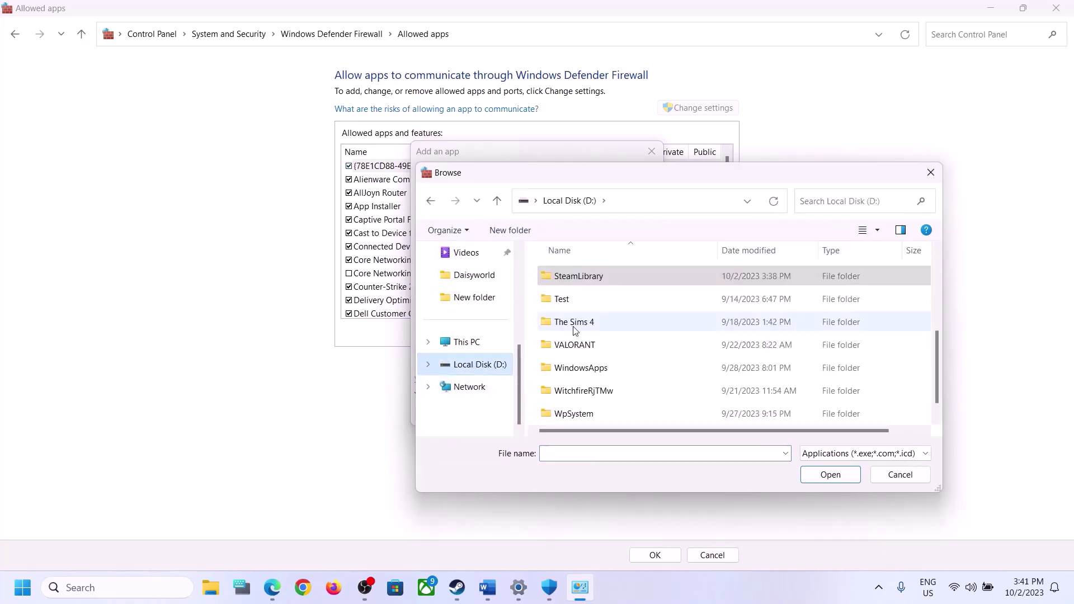
pyautogui.doubleClick(580, 277)
pyautogui.doubleClick(597, 277)
pyautogui.doubleClick(602, 278)
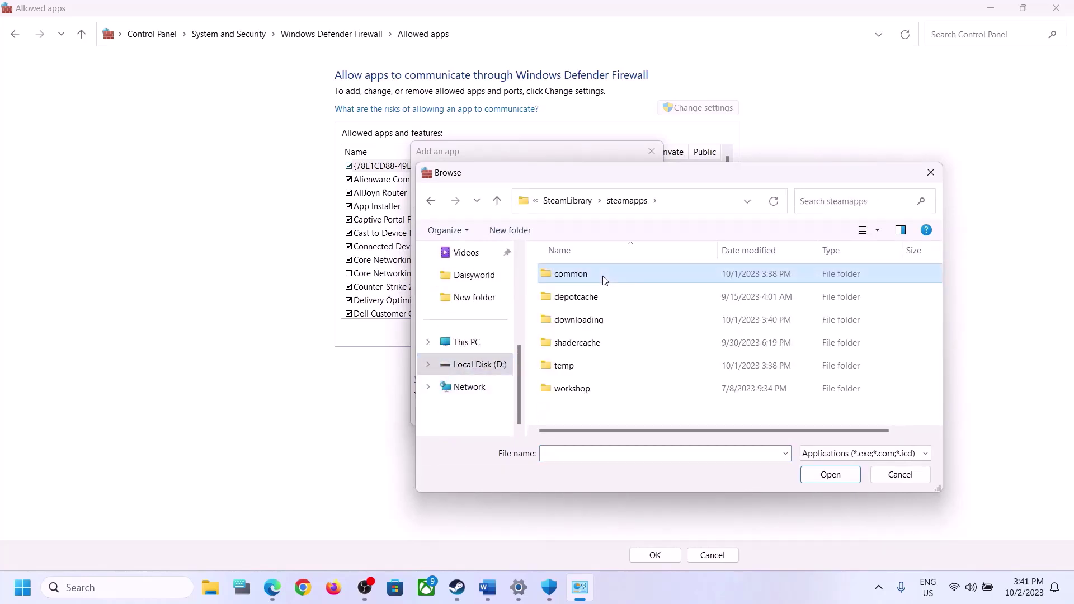
pyautogui.doubleClick(599, 296)
pyautogui.scroll(-3, 592, 291)
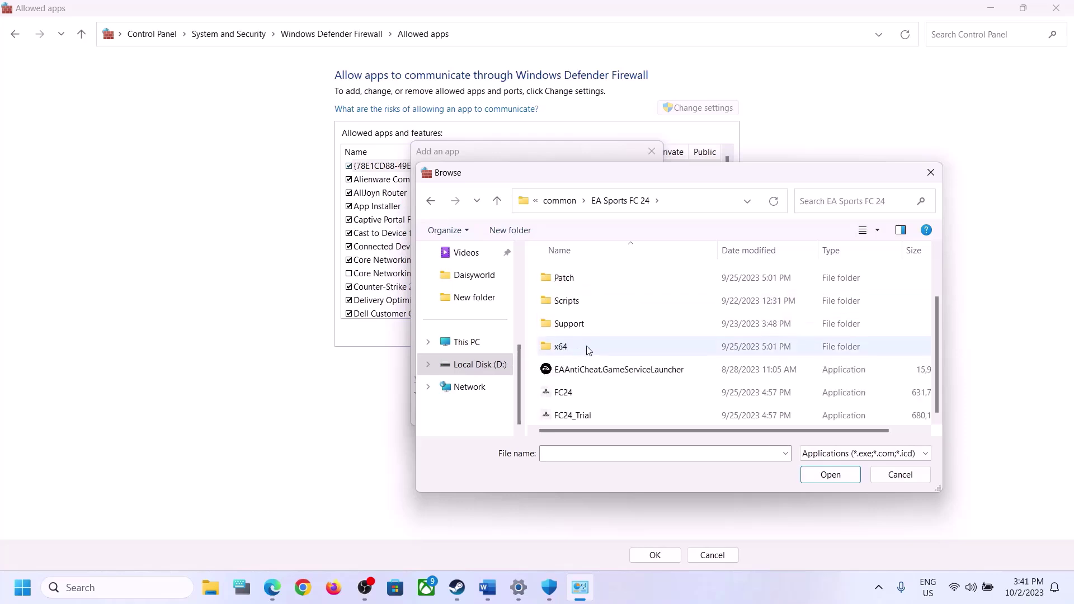
pyautogui.click(586, 386)
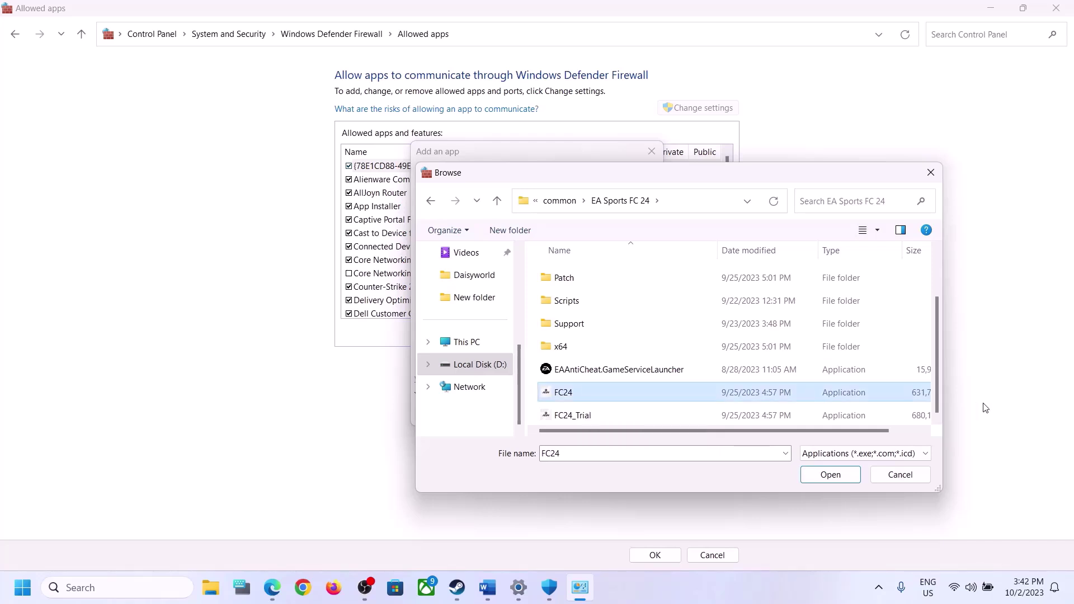
pyautogui.click(839, 473)
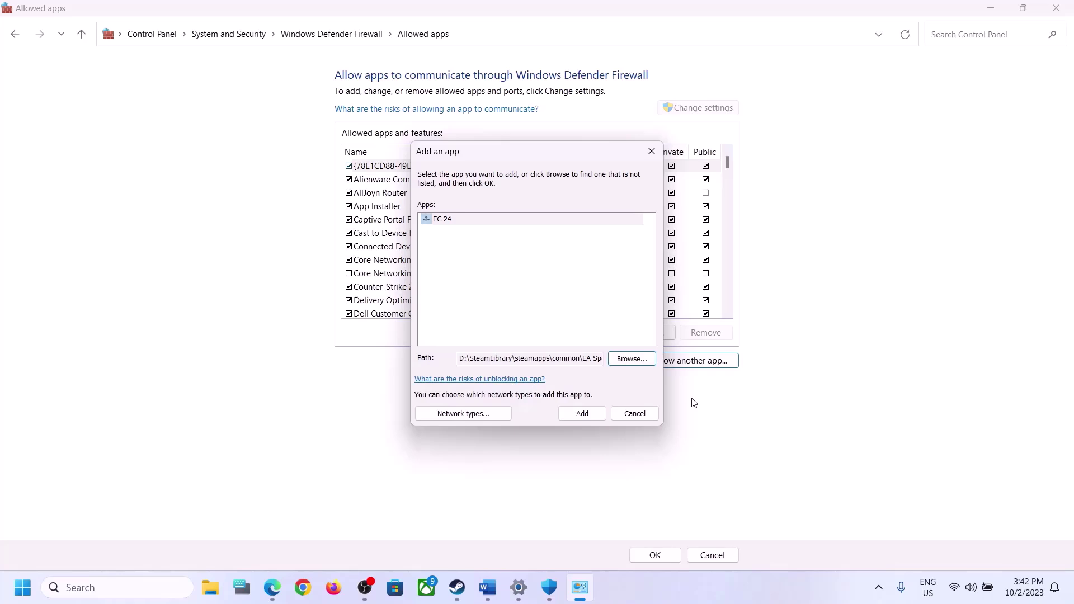
# - Try to add FC 24 to the firewall's allowed apps, dismiss the Add an app dialog, and accept the allowed apps list
pyautogui.click(582, 413)
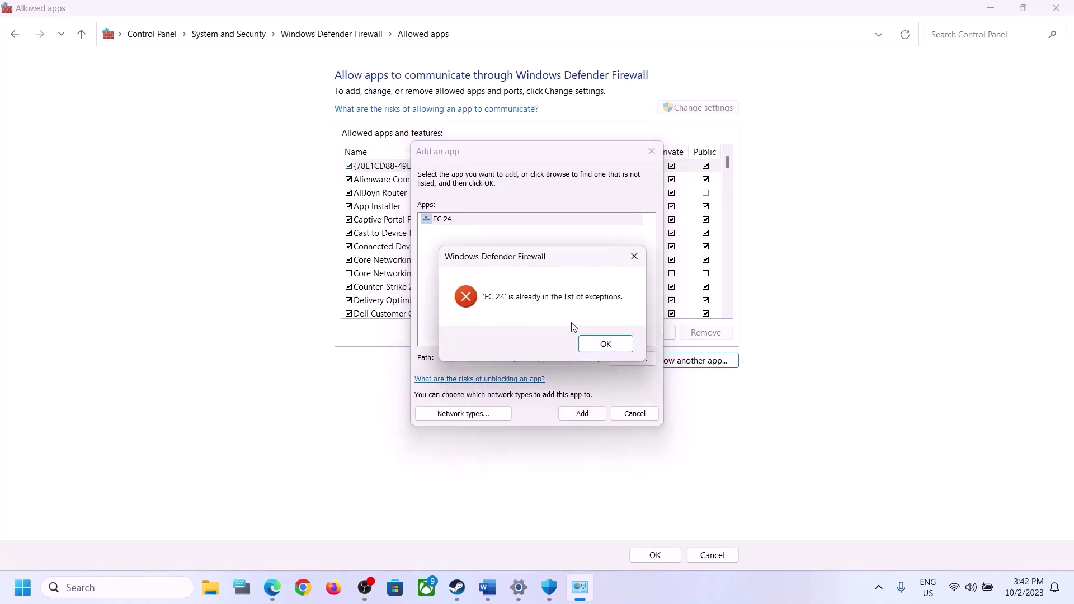
pyautogui.click(623, 347)
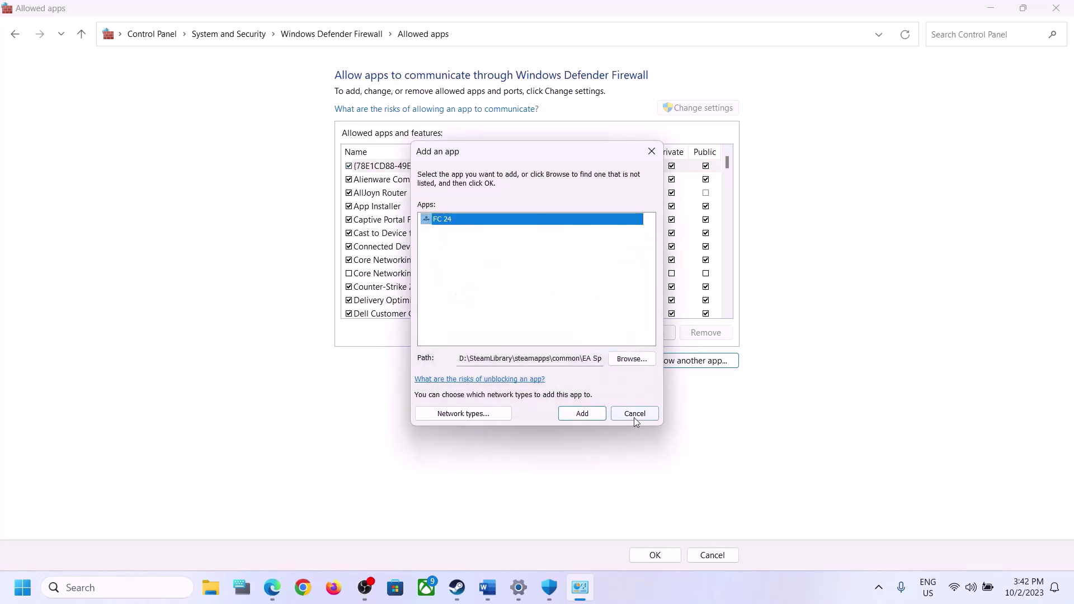
pyautogui.click(633, 416)
pyautogui.click(654, 554)
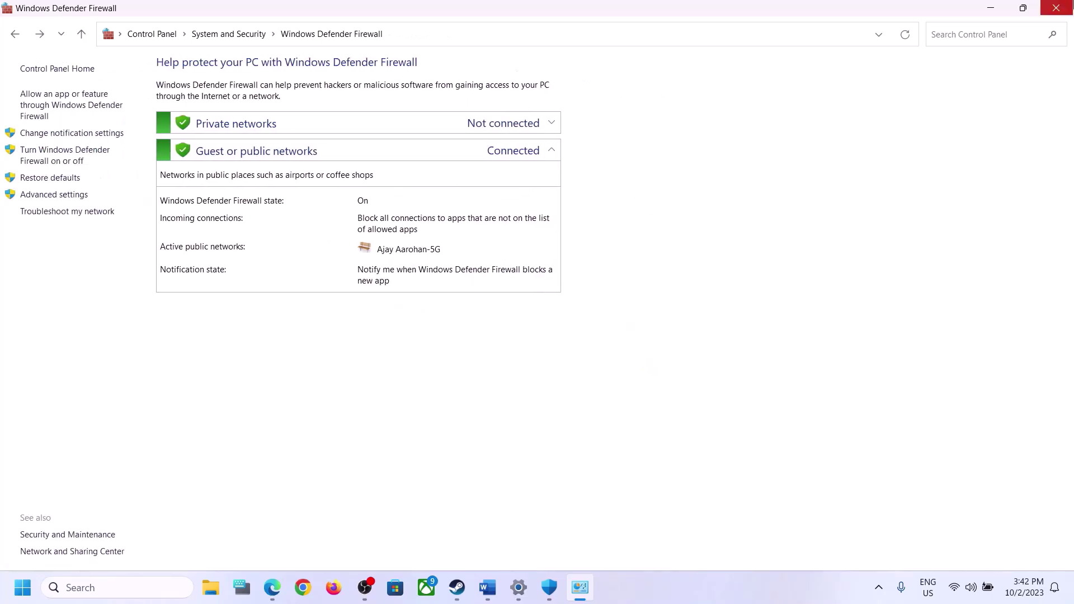
# - Close the Control Panel, Windows Security, and Settings windows to return to the Word document
pyautogui.click(1056, 9)
pyautogui.click(1060, 15)
pyautogui.click(1054, 17)
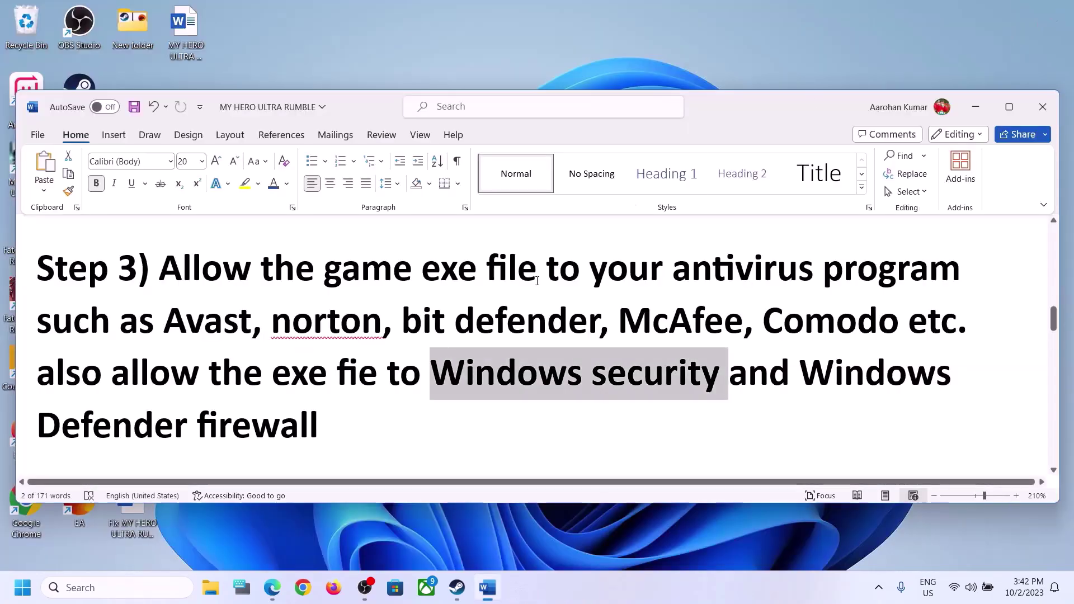
# - Maximize the Word document window and review the network commands listed under Step 4
pyautogui.scroll(-5, 280, 382)
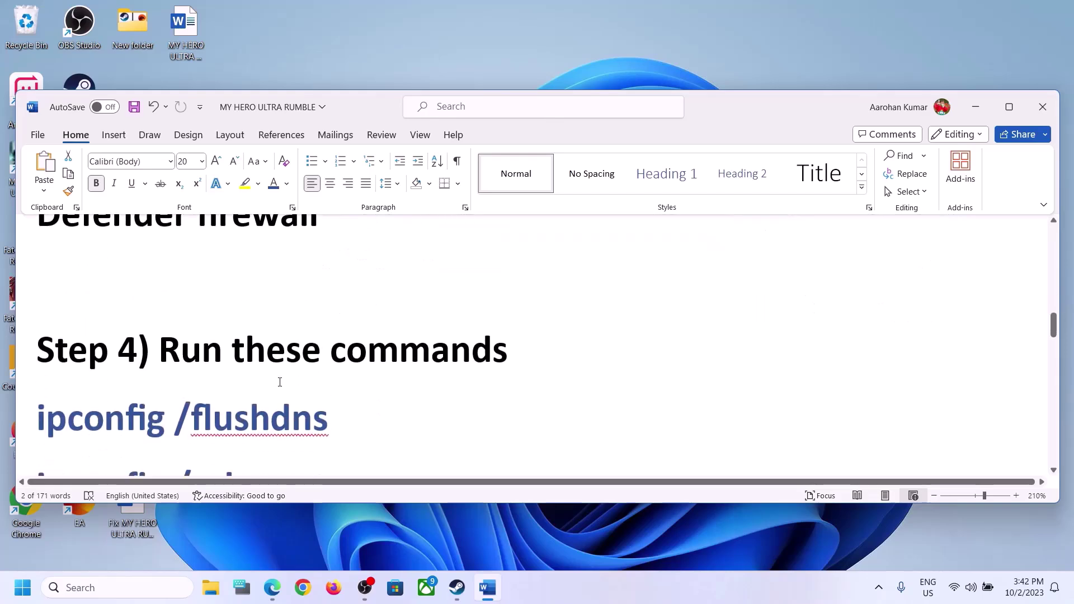
pyautogui.click(1009, 106)
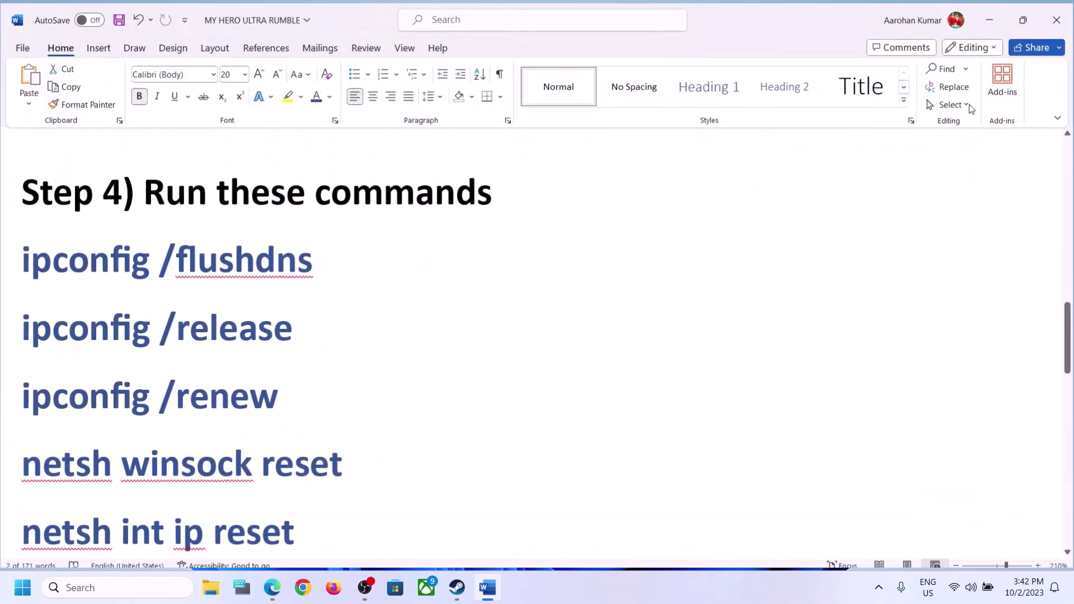
pyautogui.scroll(-1, 249, 275)
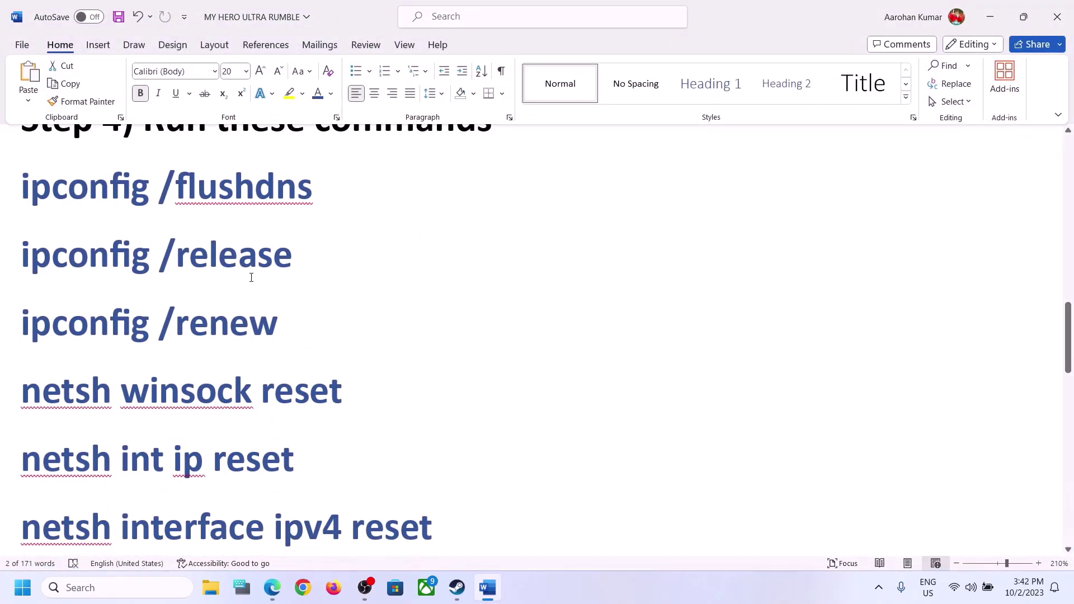
pyautogui.scroll(1, 249, 279)
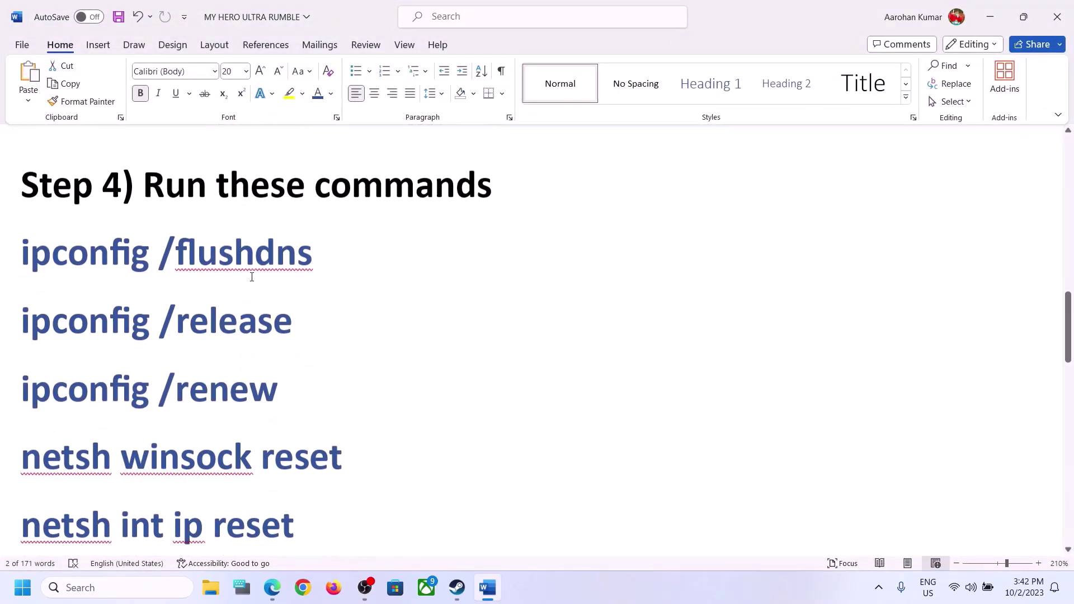
# - Find Command Prompt with a search for cmd and run it as administrator
pyautogui.click(109, 587)
pyautogui.write('cmd')
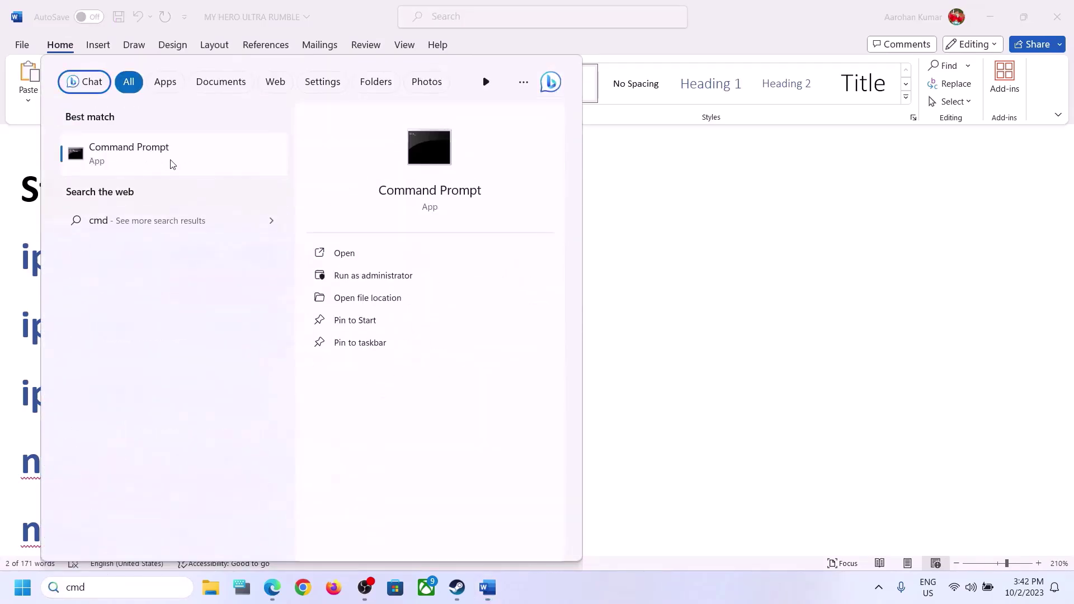
pyautogui.rightClick(156, 162)
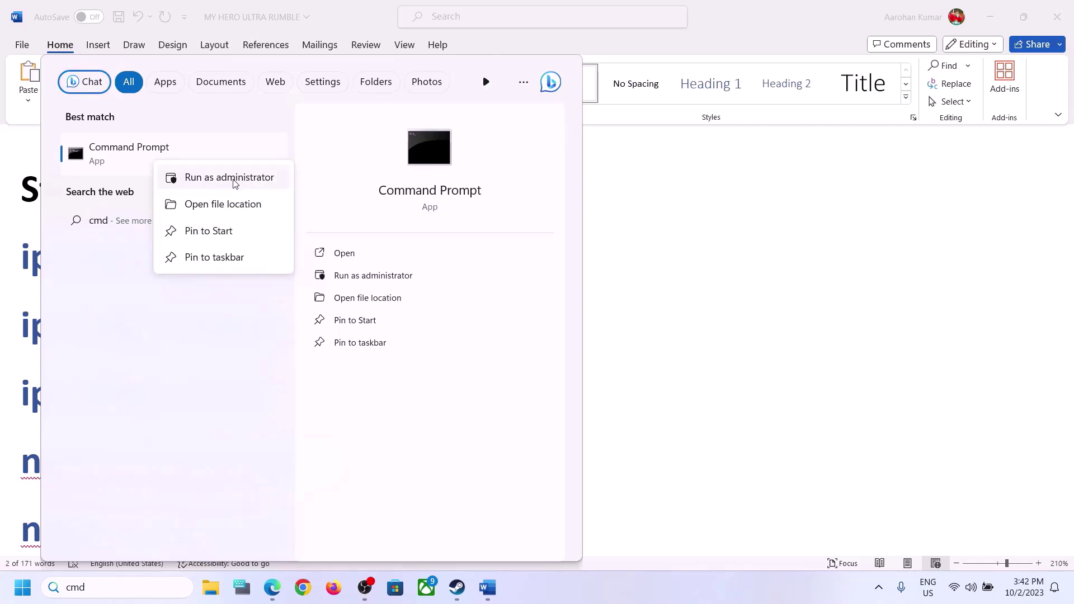
pyautogui.click(233, 177)
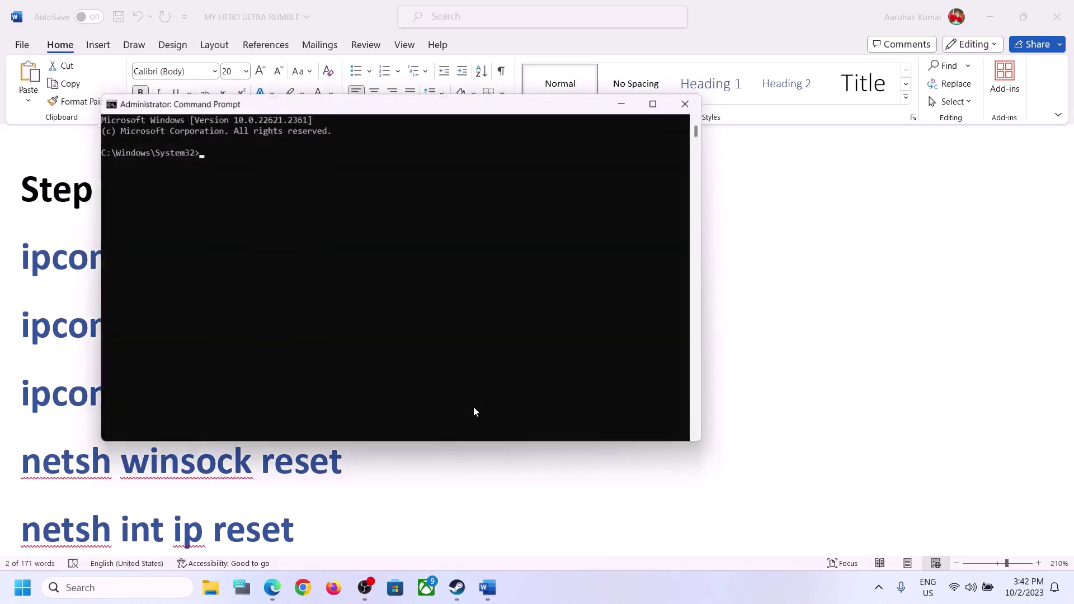
# - Copy ipconfig /flushdns from Step 4 of the Word document and run it in the administrator Command Prompt
pyautogui.click(152, 242)
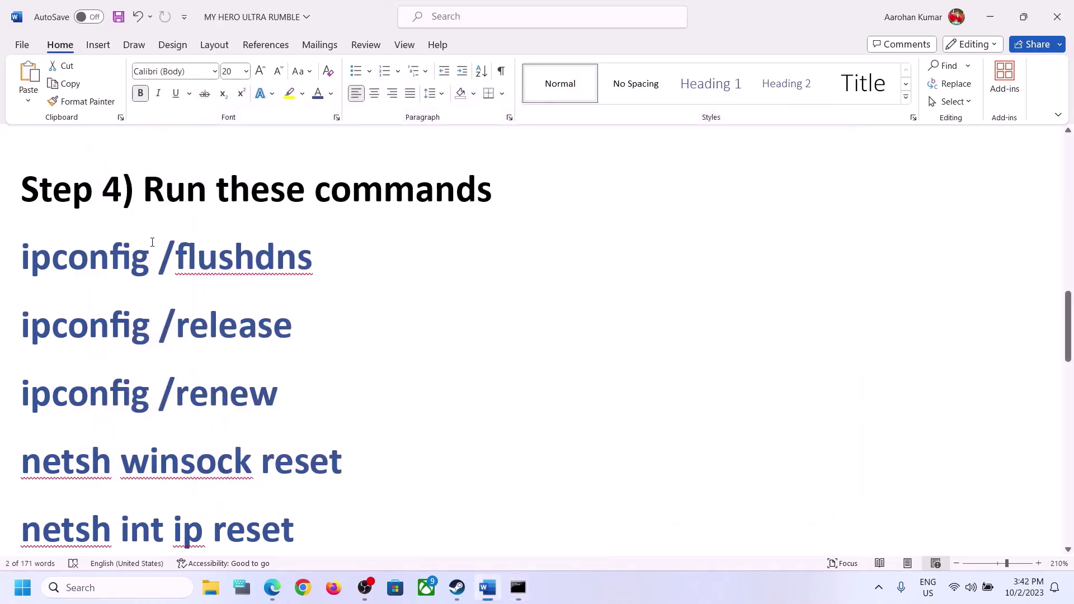
pyautogui.moveTo(321, 255); pyautogui.dragTo(46, 261)
pyautogui.hotkey('ctrl', 'c')
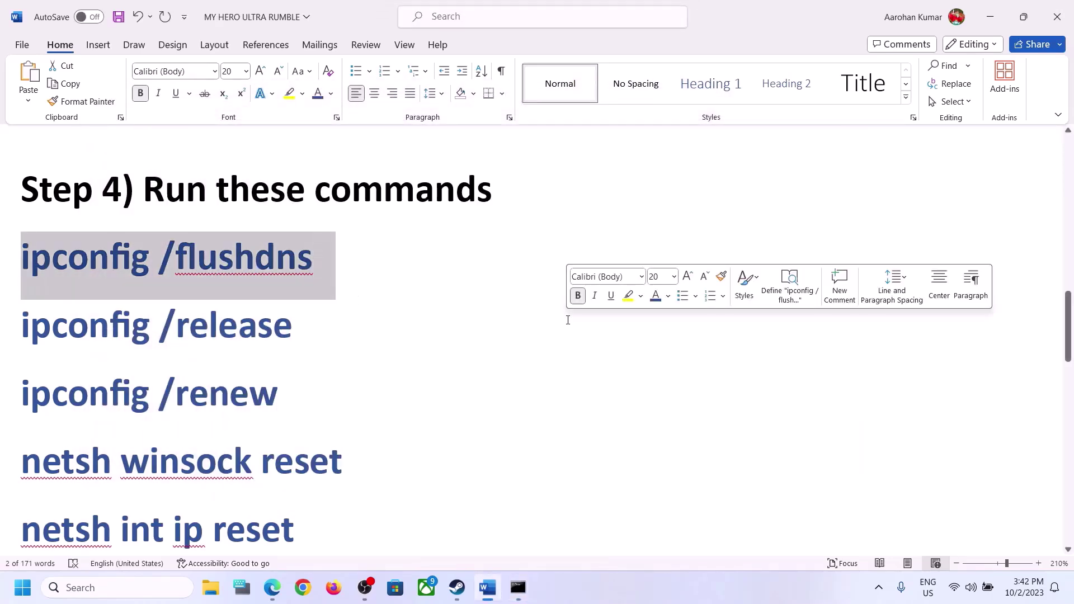
pyautogui.hotkey('alt', 'Tab')
pyautogui.hotkey('ctrl', 'v')
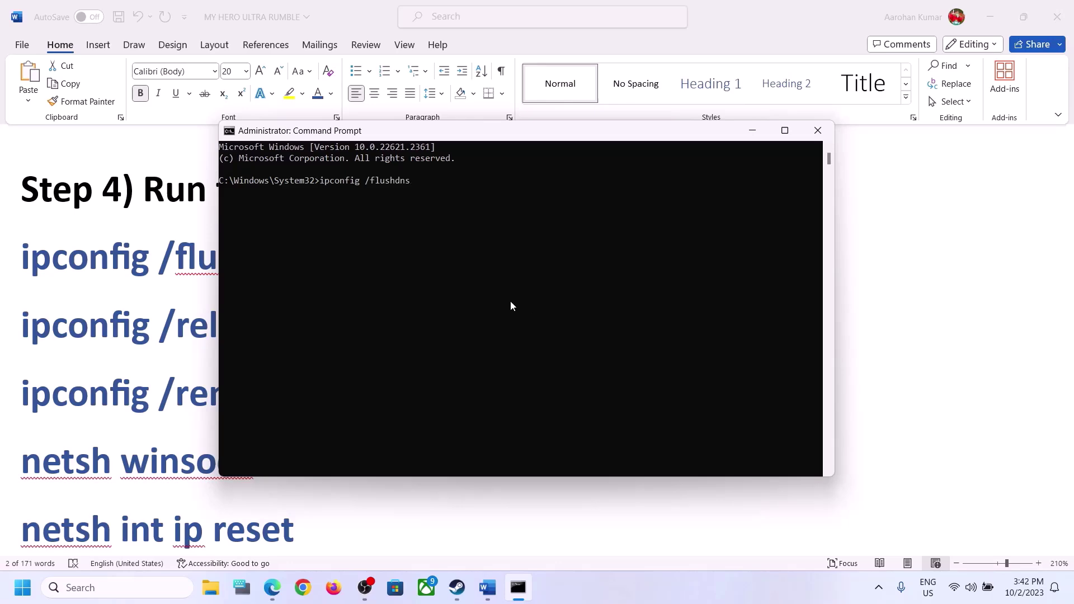
pyautogui.press('Return')
# - Copy ipconfig /release from Step 4 of the Word document and run it in the administrator Command Prompt
pyautogui.hotkey('alt', 'Tab')
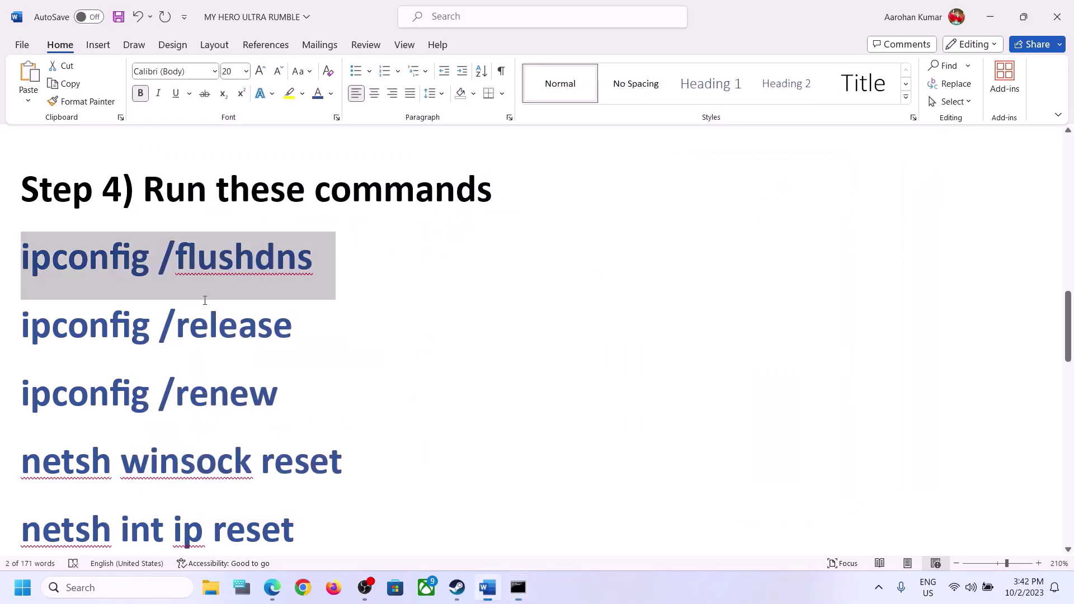
pyautogui.tripleClick(299, 324)
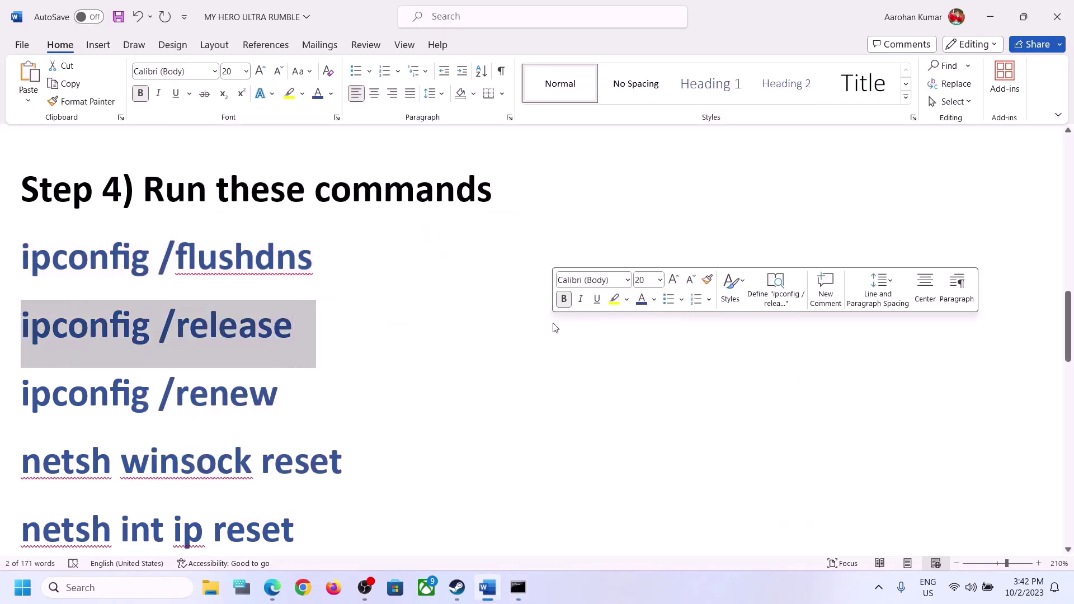
pyautogui.hotkey('alt', 'Tab')
pyautogui.write('ipconfig /release')
pyautogui.press('Return')
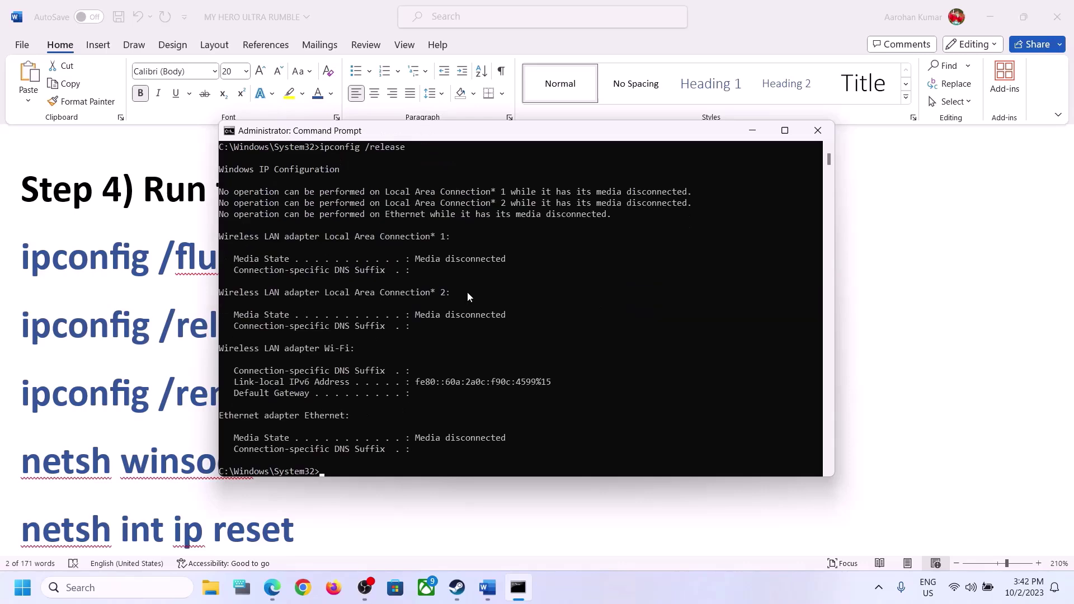
# - Copy ipconfig /renew from Step 4 of the Word document and run it in the administrator Command Prompt
pyautogui.hotkey('alt', 'Tab')
pyautogui.tripleClick(287, 395)
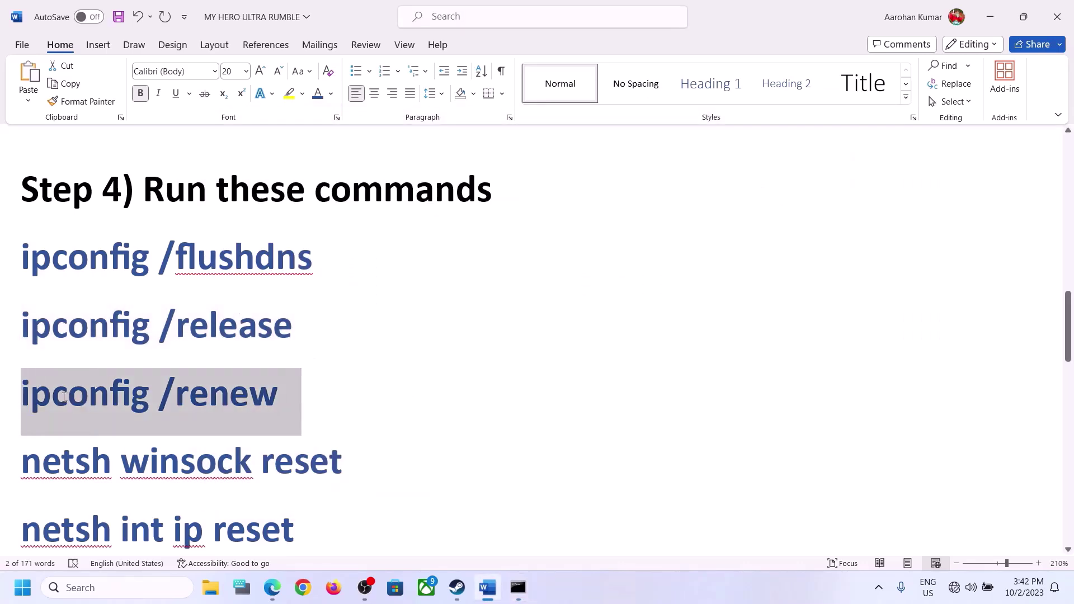
pyautogui.hotkey('alt', 'Tab')
pyautogui.write('ipconfig /renew')
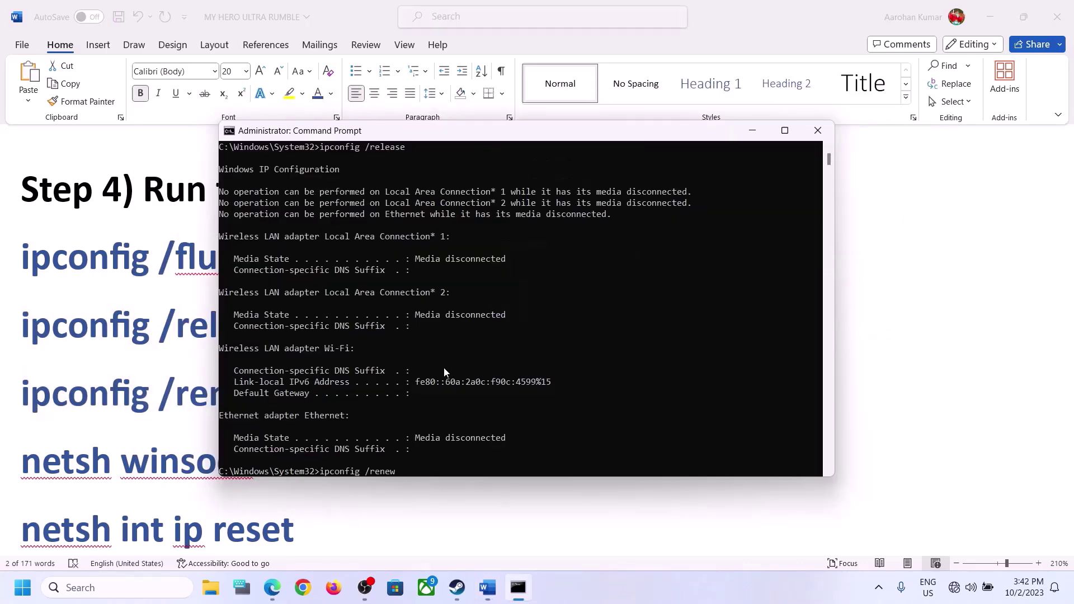
pyautogui.press('Return')
# - Copy netsh winsock reset from the Word document and run it in the administrator Command Prompt
pyautogui.hotkey('alt', 'Tab')
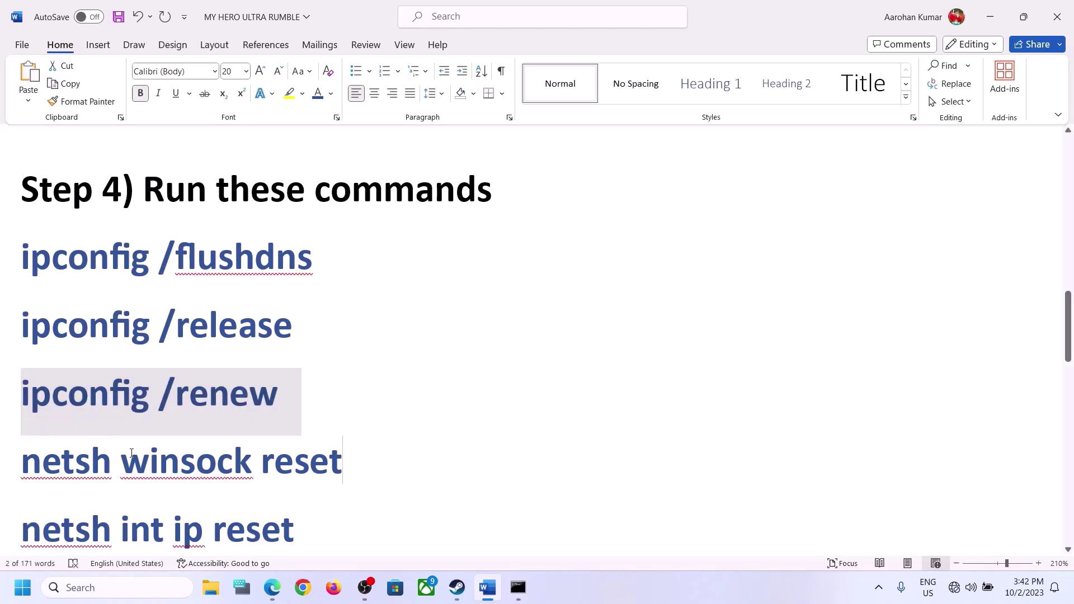
pyautogui.tripleClick(307, 456)
pyautogui.hotkey('alt', 'Tab')
pyautogui.write('netsh winsock reset')
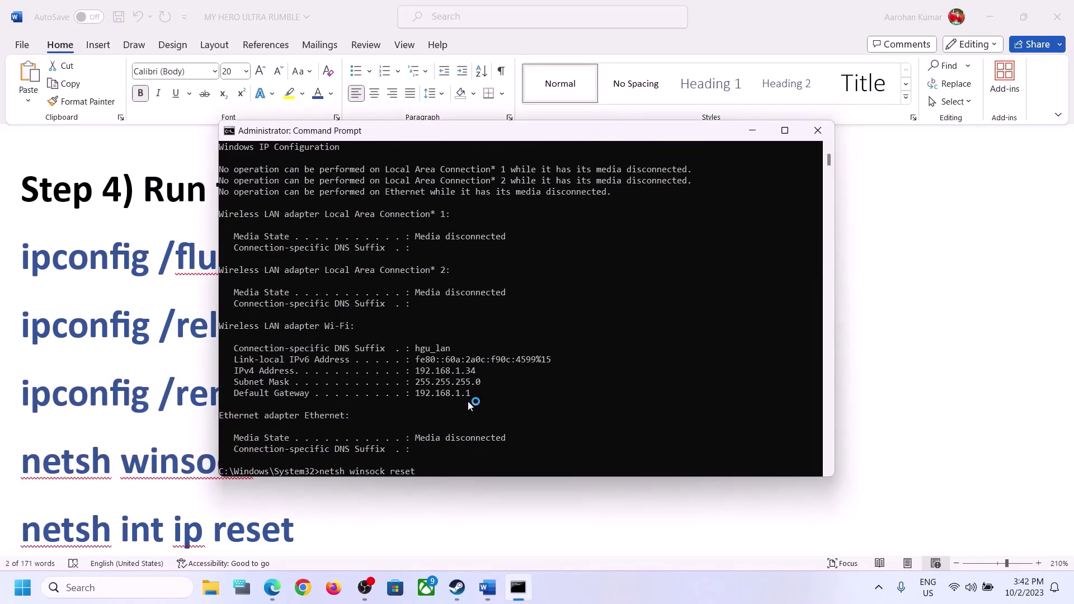
pyautogui.press('Return')
# - Copy netsh int ip reset from the Word document and run it in the administrator Command Prompt
pyautogui.hotkey('alt', 'Tab')
pyautogui.scroll(-3, 366, 407)
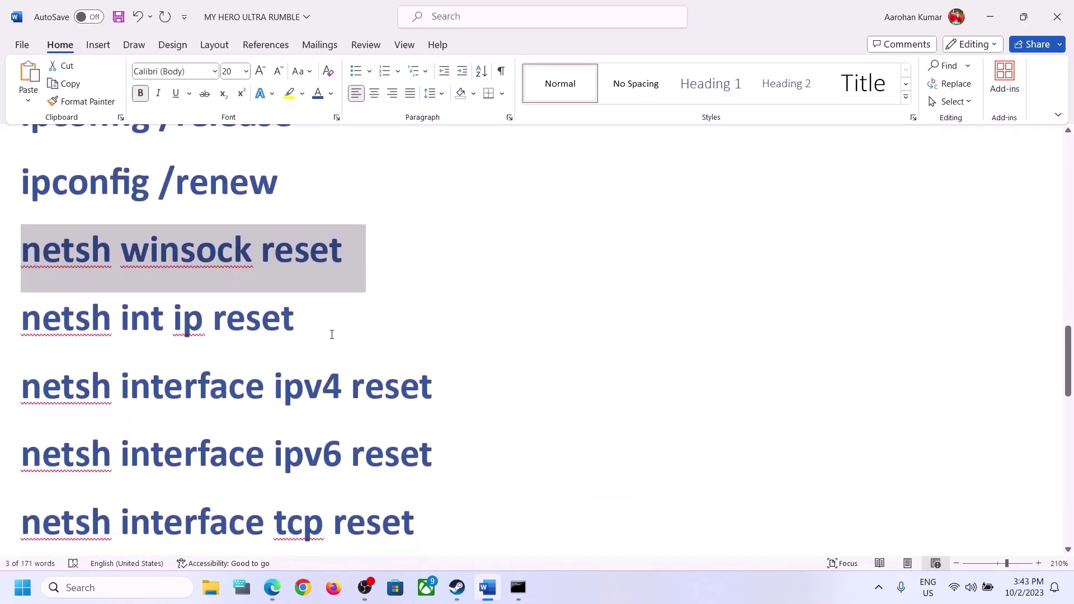
pyautogui.click(1, 328)
pyautogui.hotkey('ctrl', 'c')
pyautogui.hotkey('alt', 'Tab')
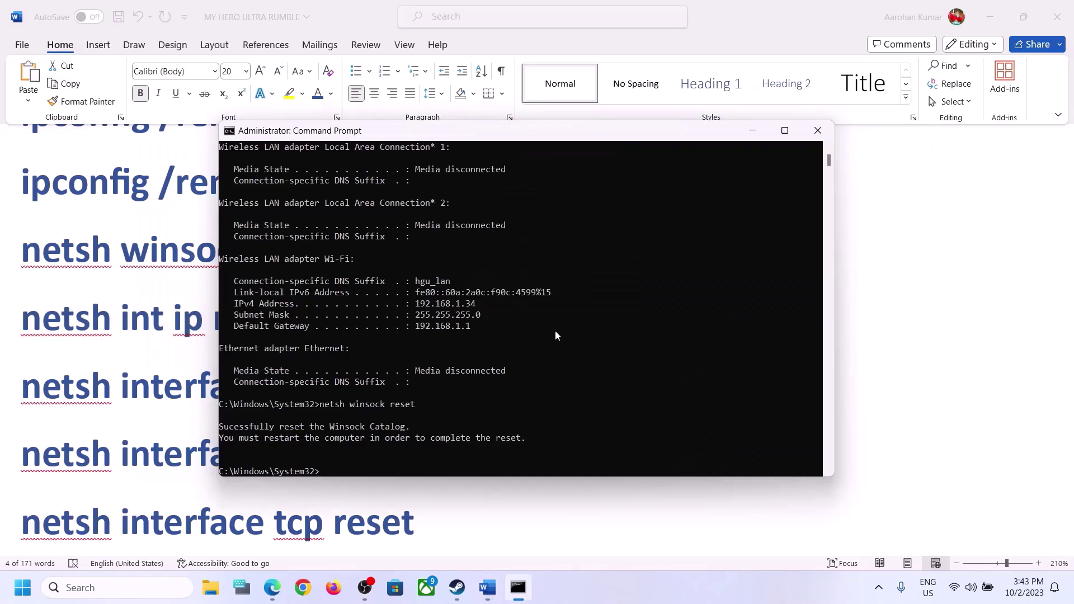
pyautogui.hotkey('ctrl', 'v')
pyautogui.press('Return')
# - Copy netsh interface ipv4 reset from the Word document and run it in the administrator Command Prompt
pyautogui.hotkey('alt', 'Tab')
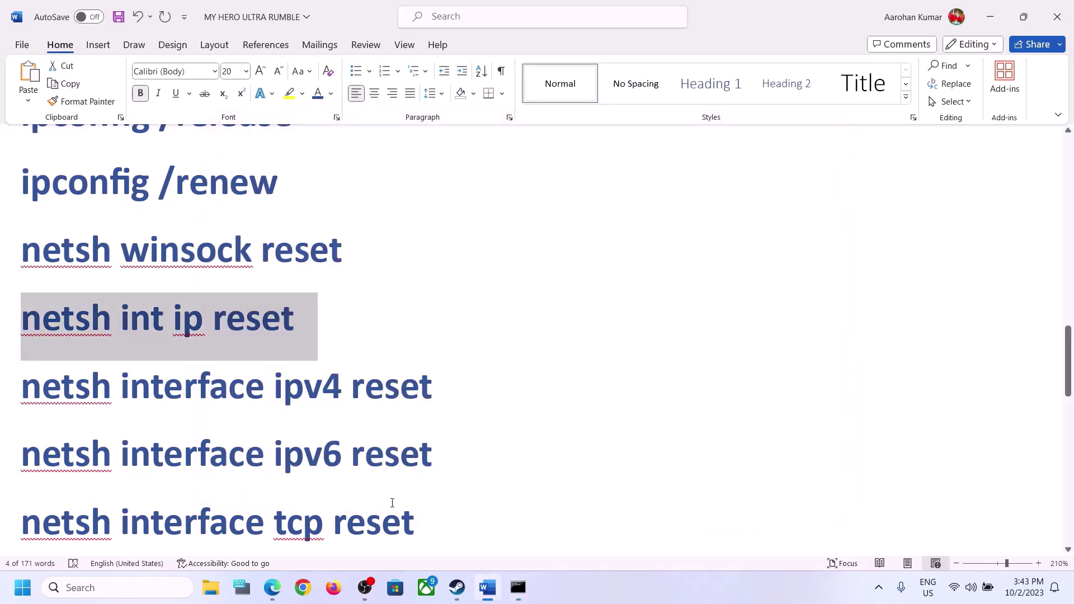
pyautogui.moveTo(422, 401); pyautogui.dragTo(4, 392)
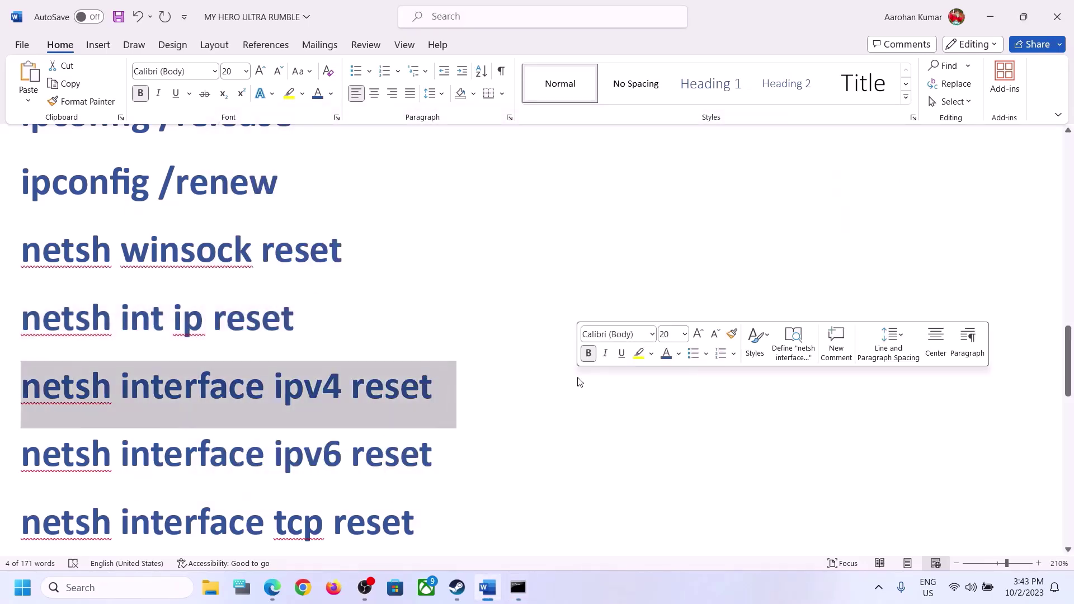
pyautogui.hotkey('alt', 'Tab')
pyautogui.write('netsh interface ipv4 reset')
pyautogui.press('Escape')
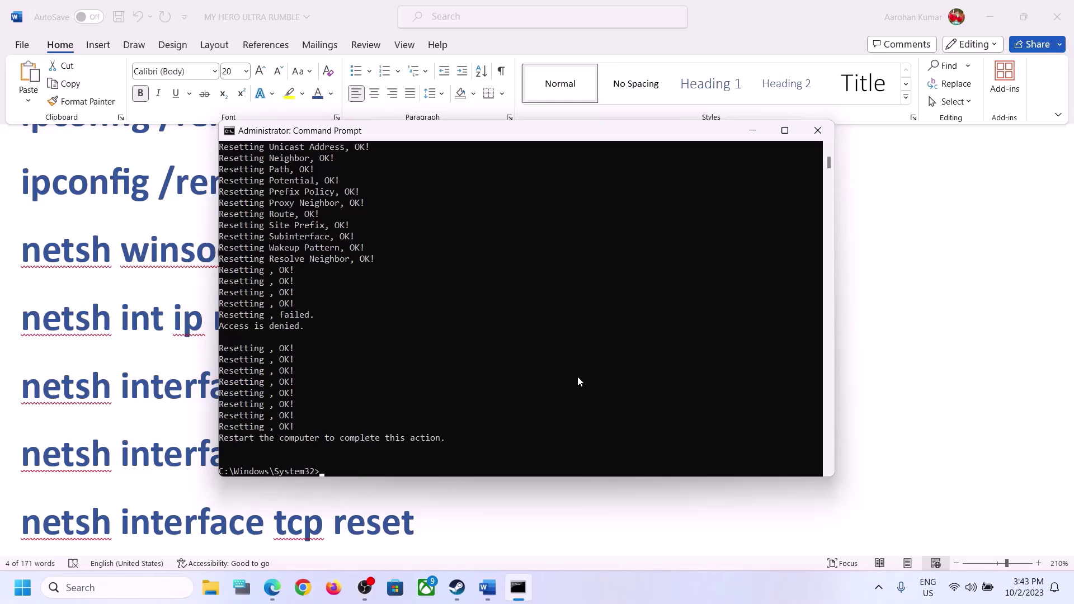
# - Copy netsh interface ipv6 reset from the Word document and run it in the administrator Command Prompt
pyautogui.hotkey('alt', 'Tab')
pyautogui.tripleClick(426, 459)
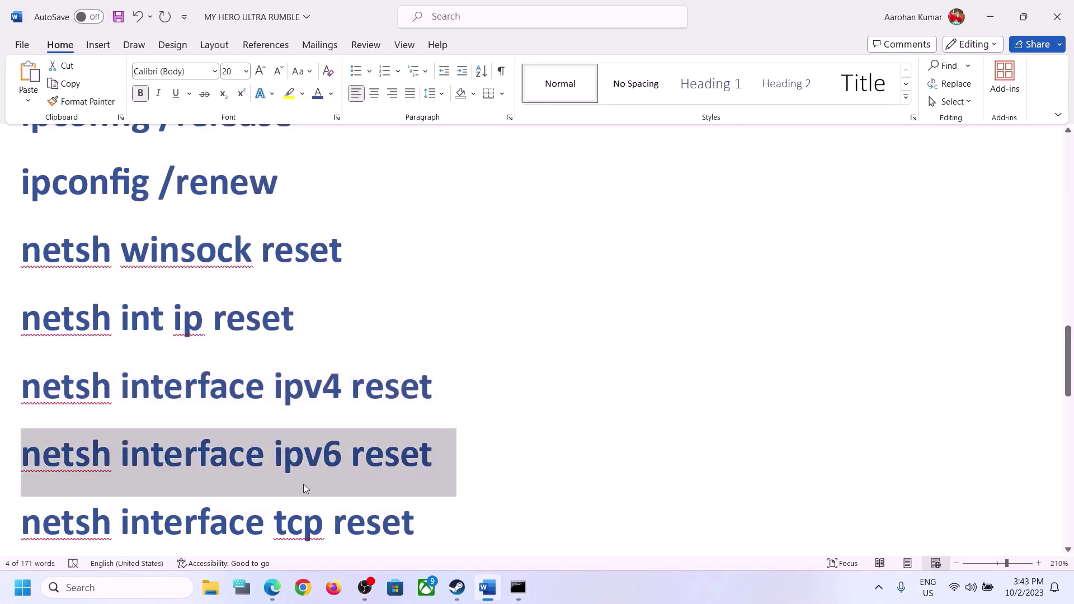
pyautogui.hotkey('alt', 'Tab')
pyautogui.write('netsh interface ipv6 reset')
pyautogui.press('Escape')
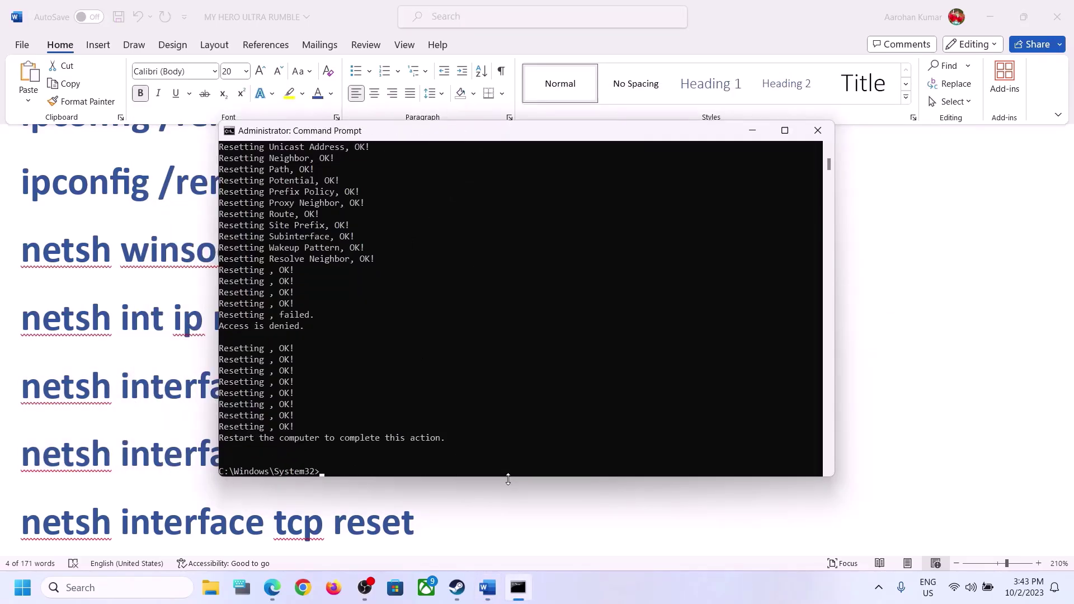
# - Copy netsh interface tcp reset from the Word document, run it in the administrator Command Prompt, and close Command Prompt
pyautogui.hotkey('alt', 'Tab')
pyautogui.scroll(-2, 403, 520)
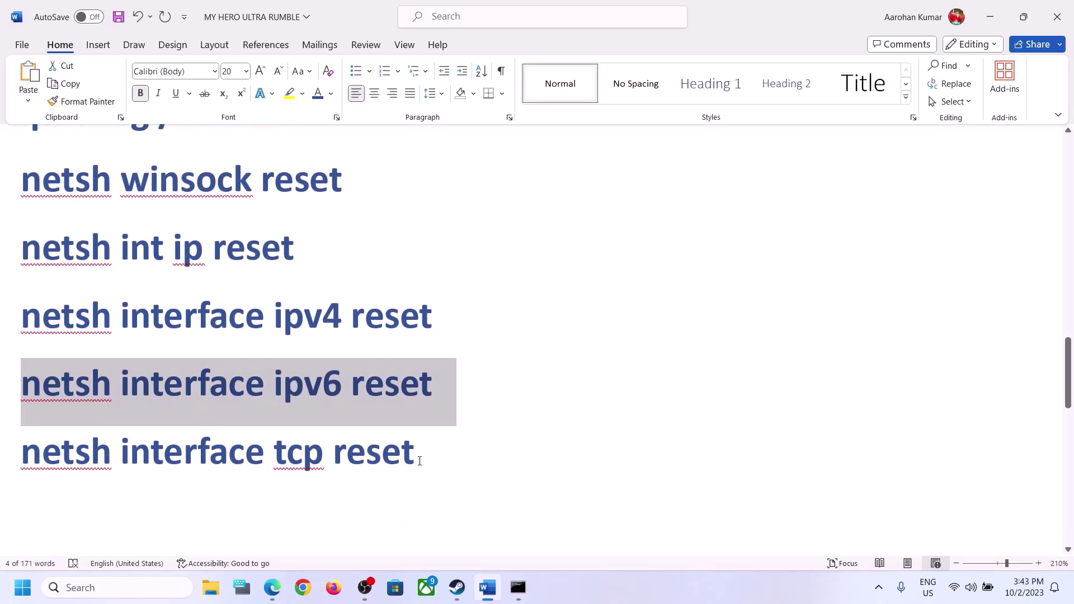
pyautogui.moveTo(421, 455); pyautogui.dragTo(43, 449)
pyautogui.hotkey('ctrl', 'c')
pyautogui.hotkey('alt', 'Tab')
pyautogui.hotkey('ctrl', 'v')
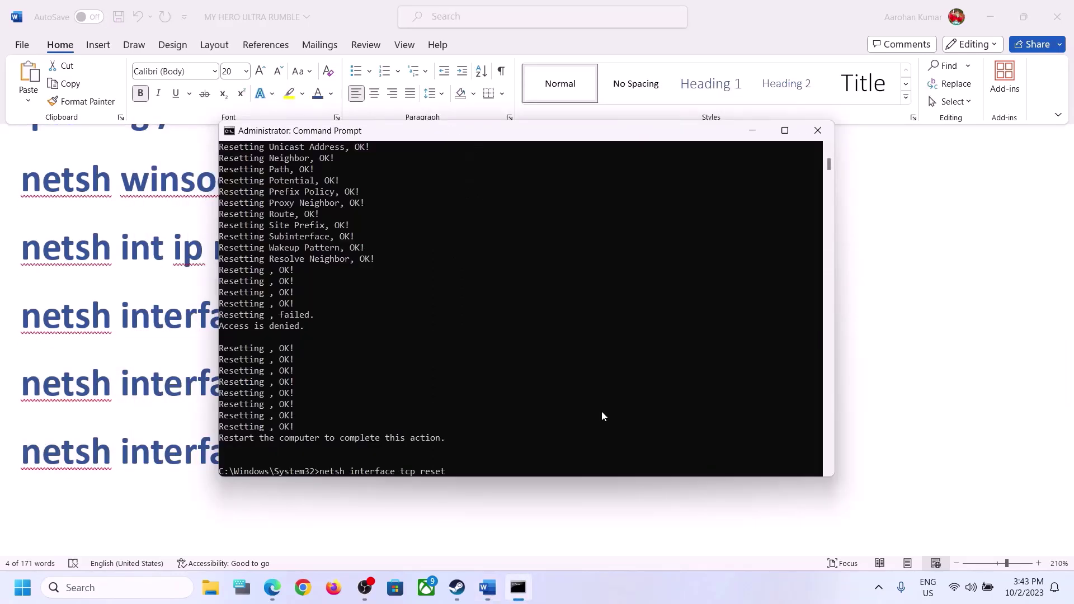
pyautogui.press('Return')
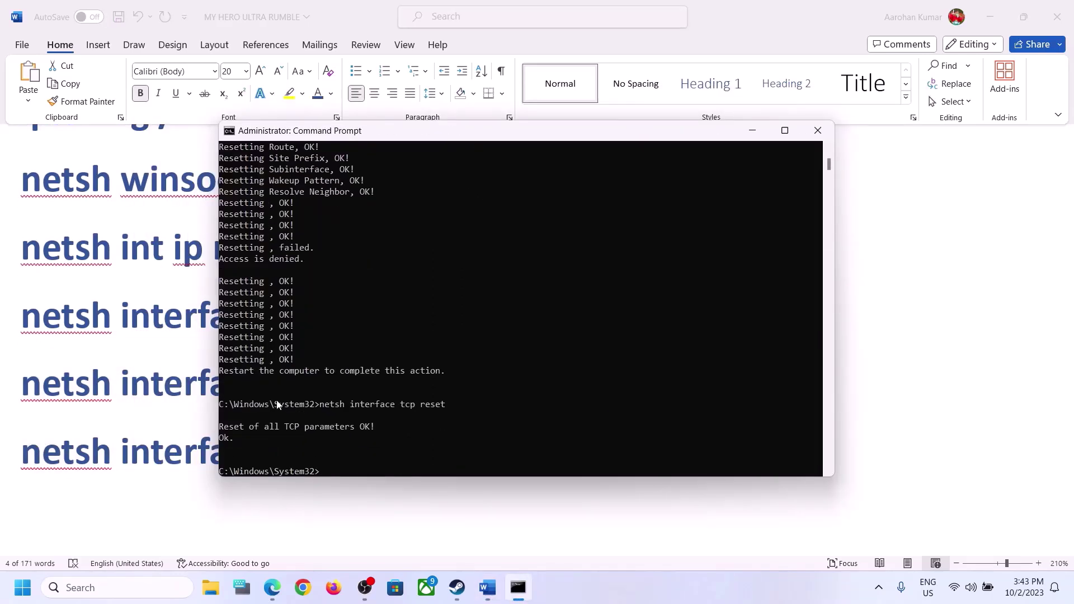
pyautogui.moveTo(234, 374); pyautogui.dragTo(361, 372)
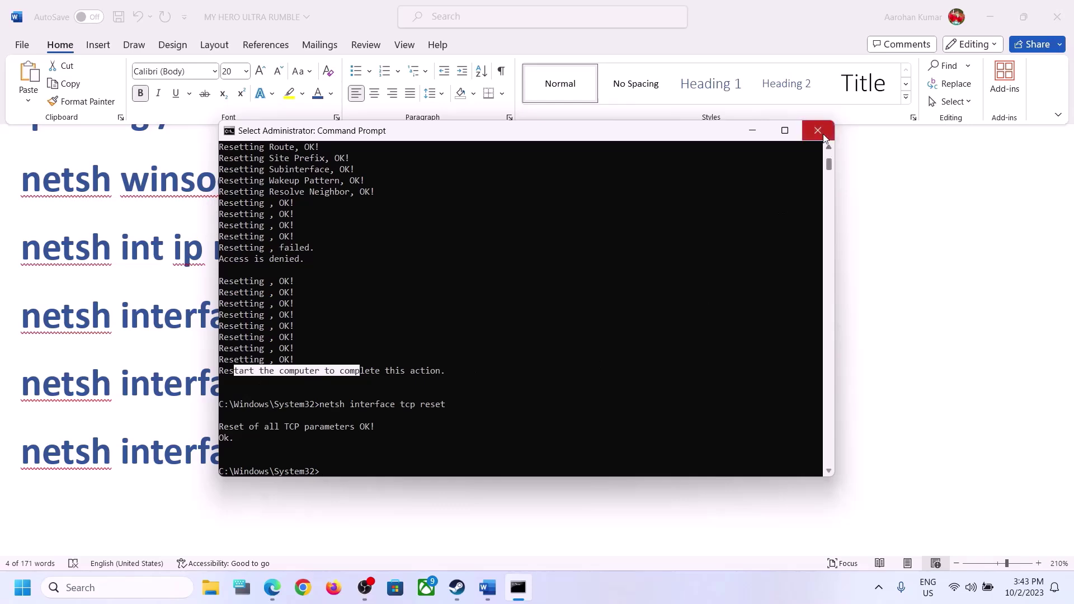
pyautogui.click(818, 130)
# - Display the computer's power options, including Restart, and dismiss them without choosing one
pyautogui.click(6, 587)
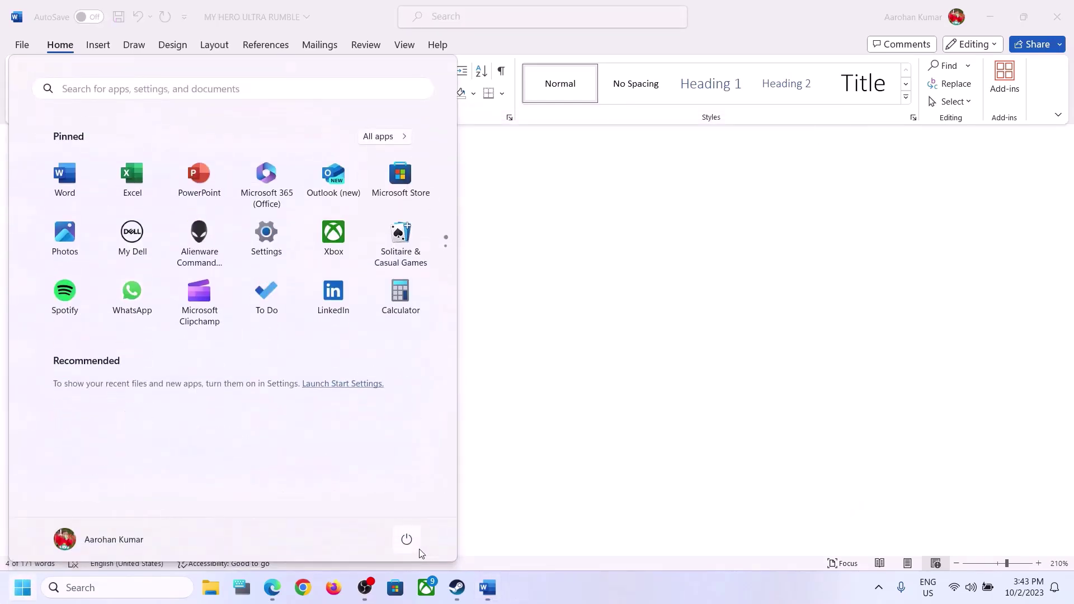
pyautogui.click(407, 538)
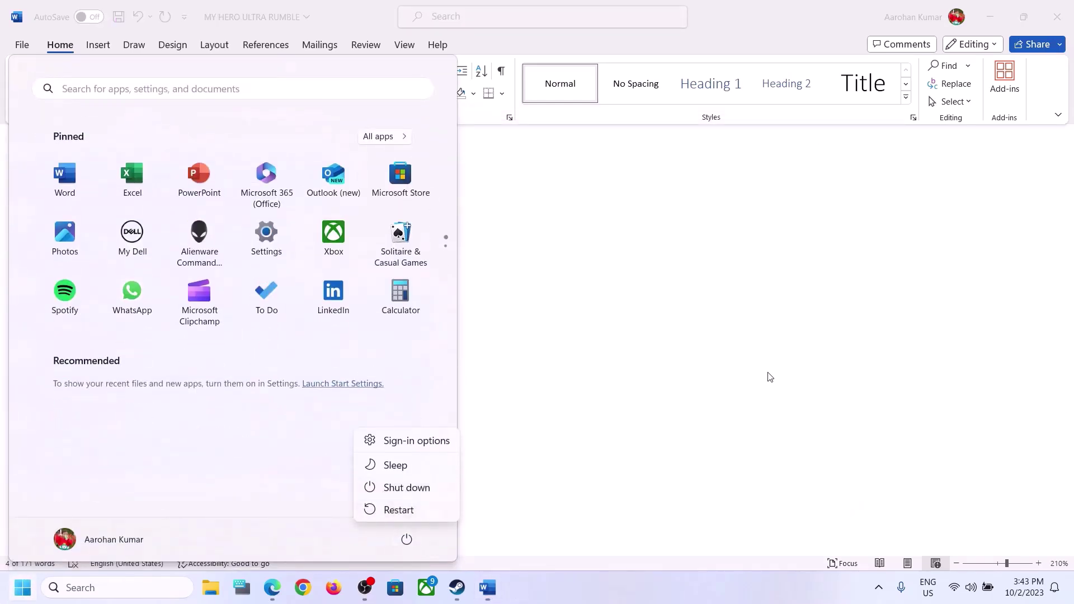
pyautogui.press('Escape')
pyautogui.press('Escape')
# - Examine Step 5 of the Word document for the Google DNS server addresses
pyautogui.click(542, 371)
pyautogui.scroll(-2, 515, 441)
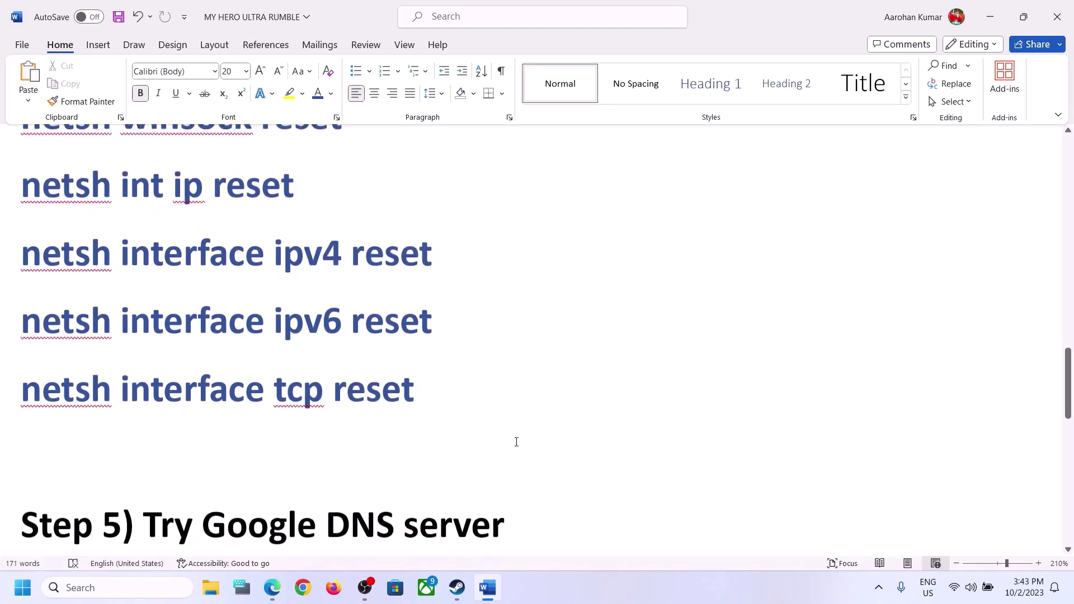
pyautogui.scroll(-3, 516, 442)
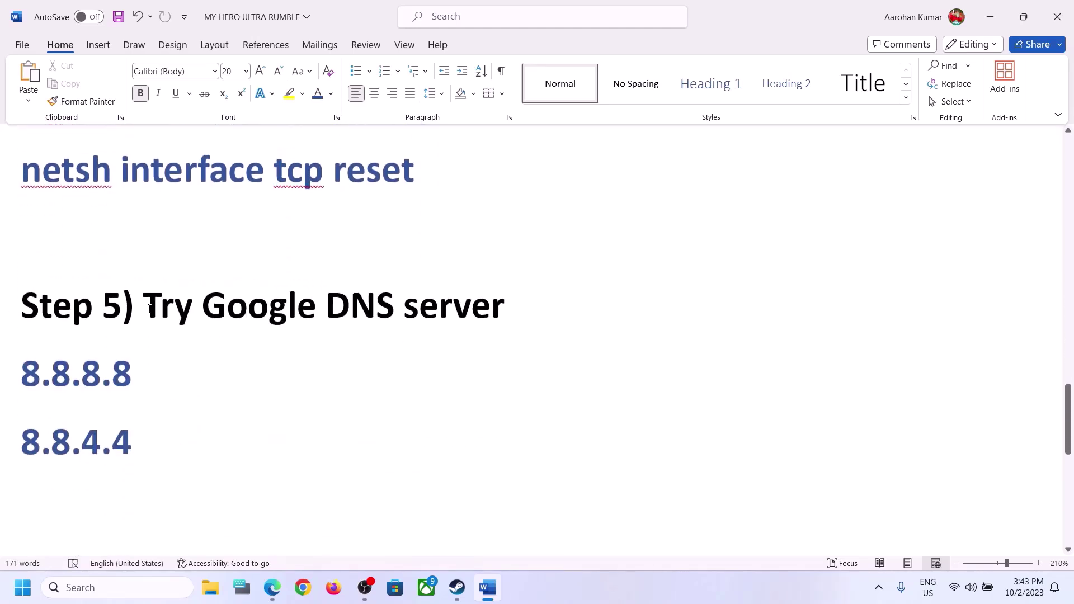
pyautogui.moveTo(178, 302); pyautogui.dragTo(580, 300)
pyautogui.click(300, 446)
# - Find Control Panel with a search for control and open its Network and Sharing Center under Network and Internet
pyautogui.click(120, 586)
pyautogui.write('co')
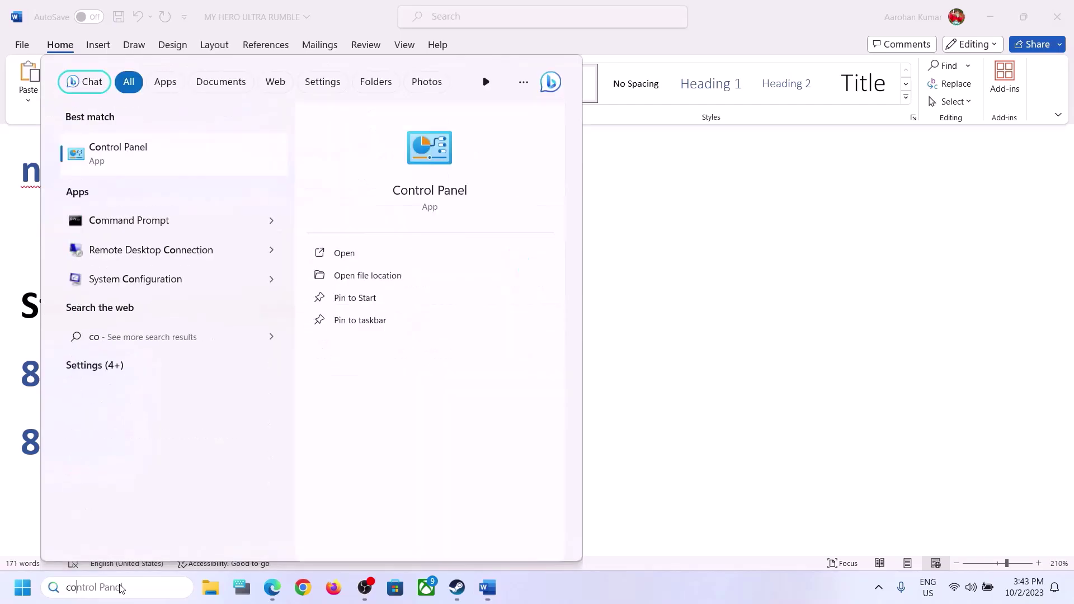
pyautogui.write('ntrol')
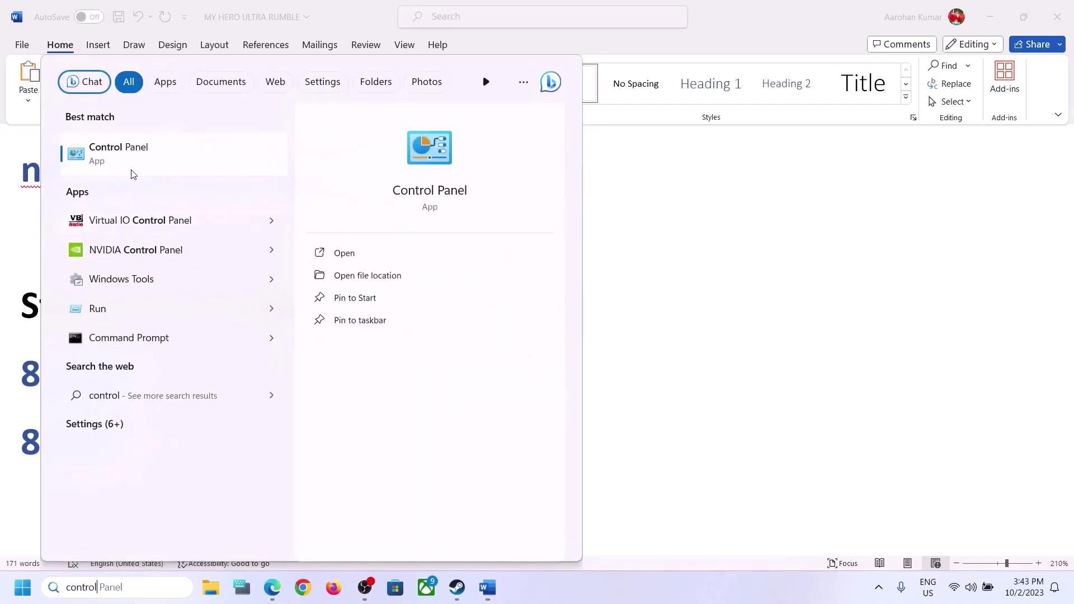
pyautogui.click(154, 168)
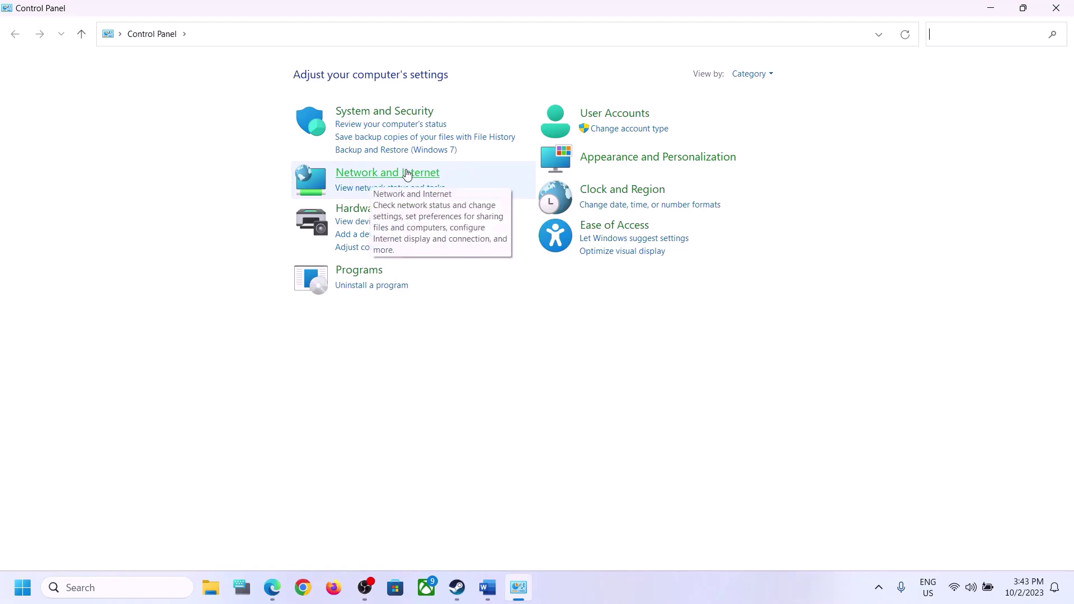
pyautogui.click(424, 178)
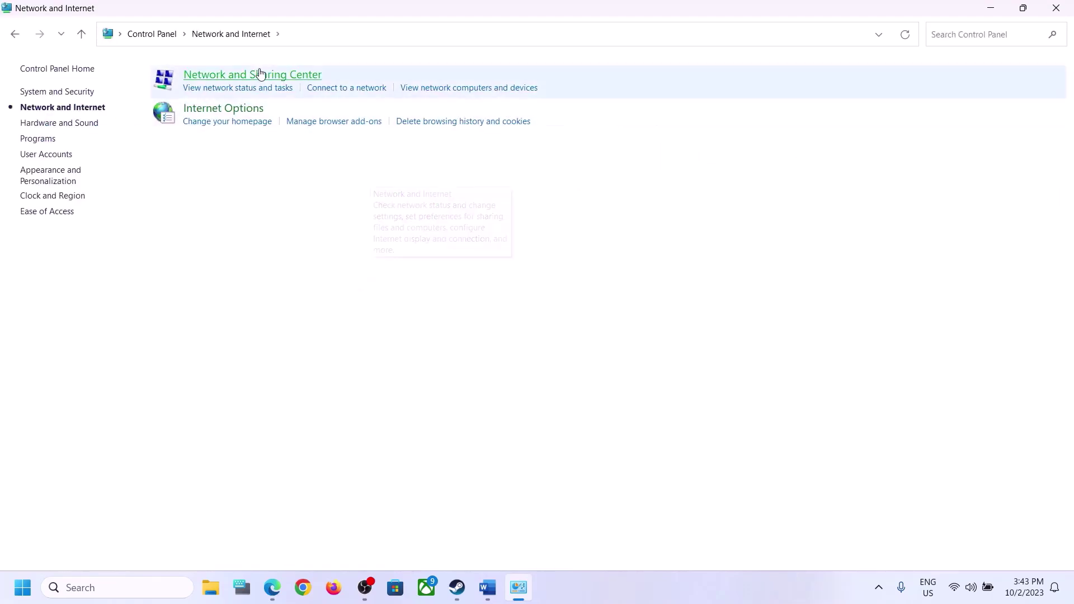
pyautogui.click(277, 79)
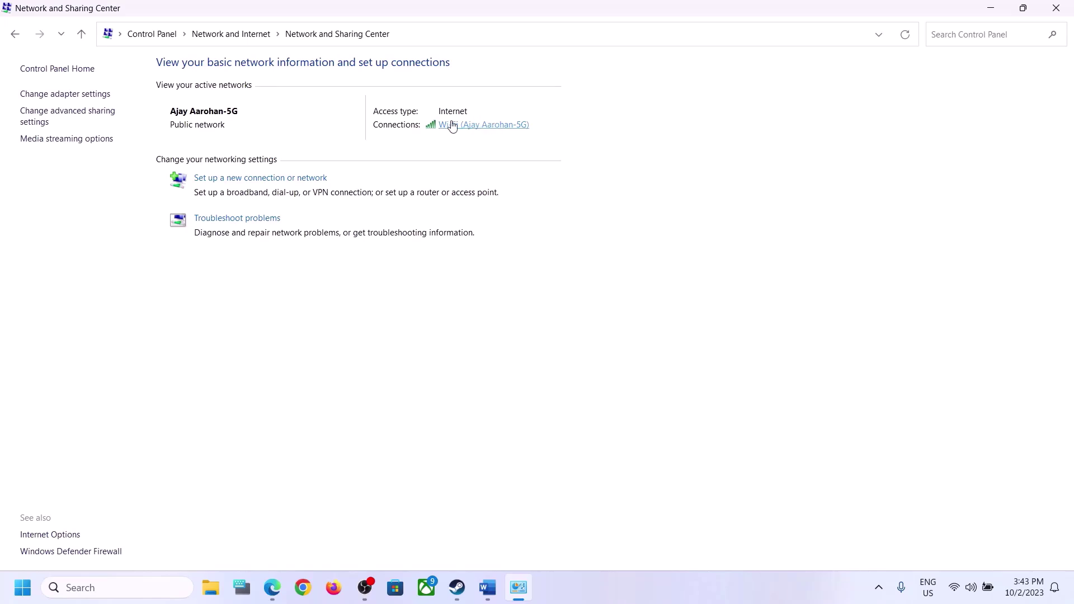
# - Open the Internet Protocol Version 4 (TCP/IPv4) properties of the active Wi-Fi connection
pyautogui.click(472, 125)
pyautogui.moveTo(486, 159); pyautogui.dragTo(519, 117)
pyautogui.click(499, 369)
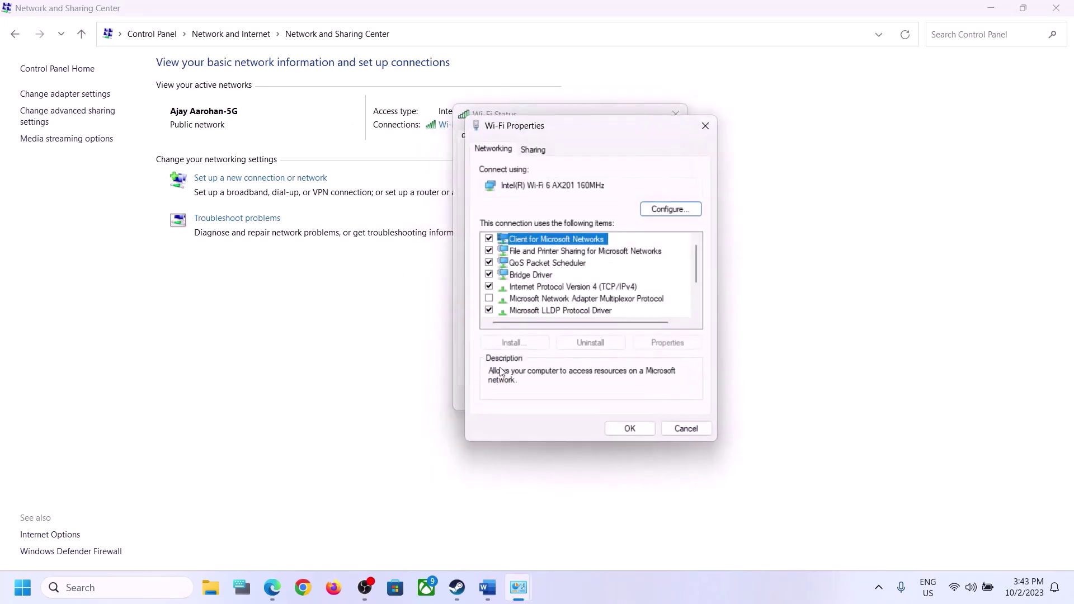
pyautogui.click(538, 287)
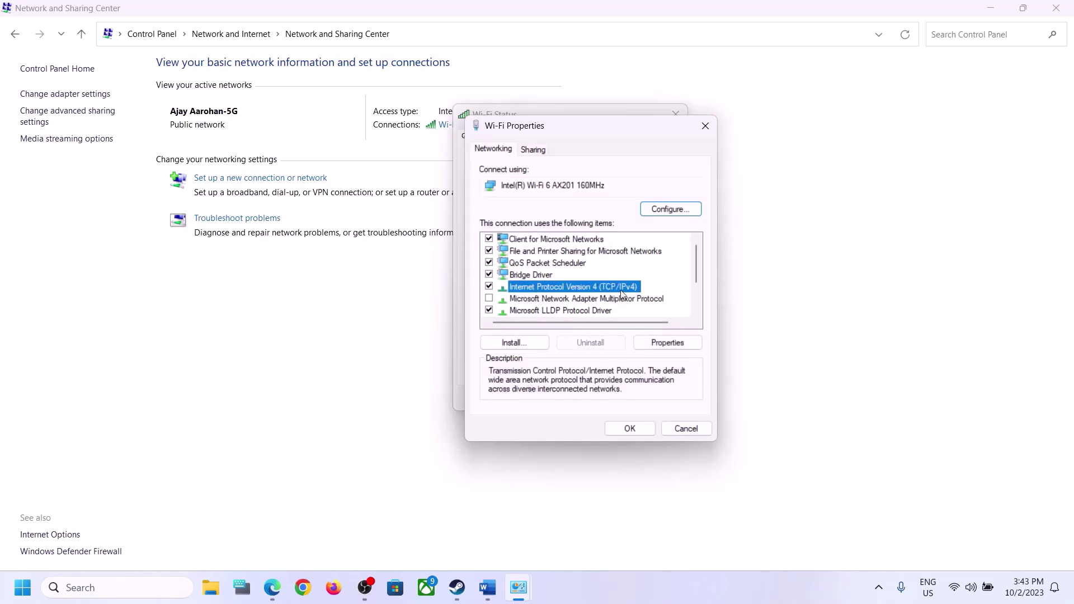
pyautogui.click(687, 347)
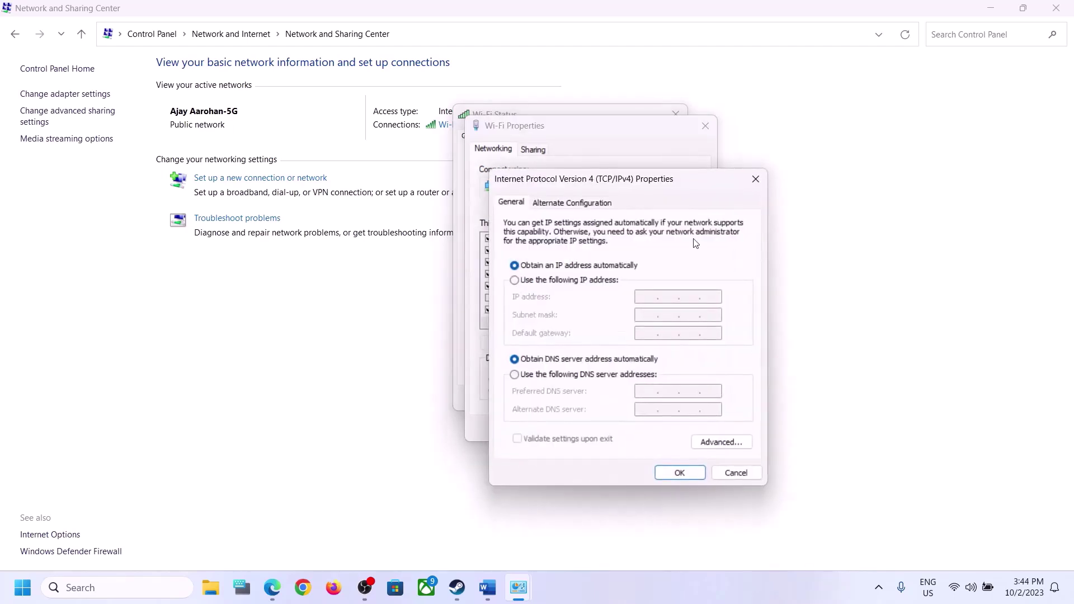
# - Specify 8.8.8.8 as the preferred DNS server and 8.8.4.4 as the alternate, and accept the IPv4 settings
pyautogui.click(515, 376)
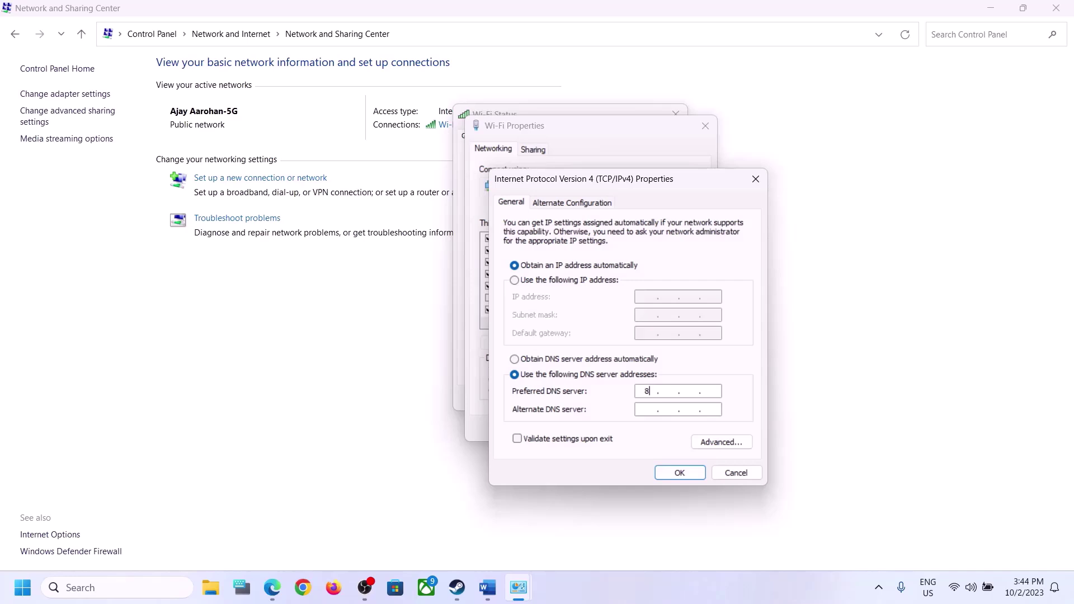
pyautogui.press('BackSpace')
pyautogui.click(649, 411)
pyautogui.write('8.8.4.4')
pyautogui.click(675, 476)
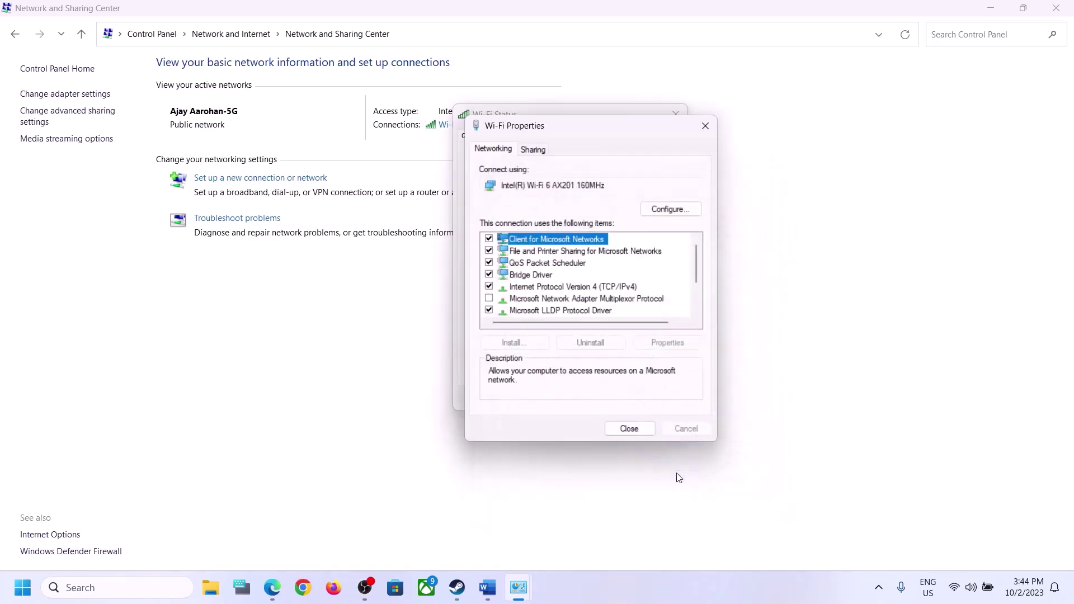
# - Close the Wi-Fi Properties, Wi-Fi Status, and Network and Sharing Center windows to return to the Word document
pyautogui.click(635, 428)
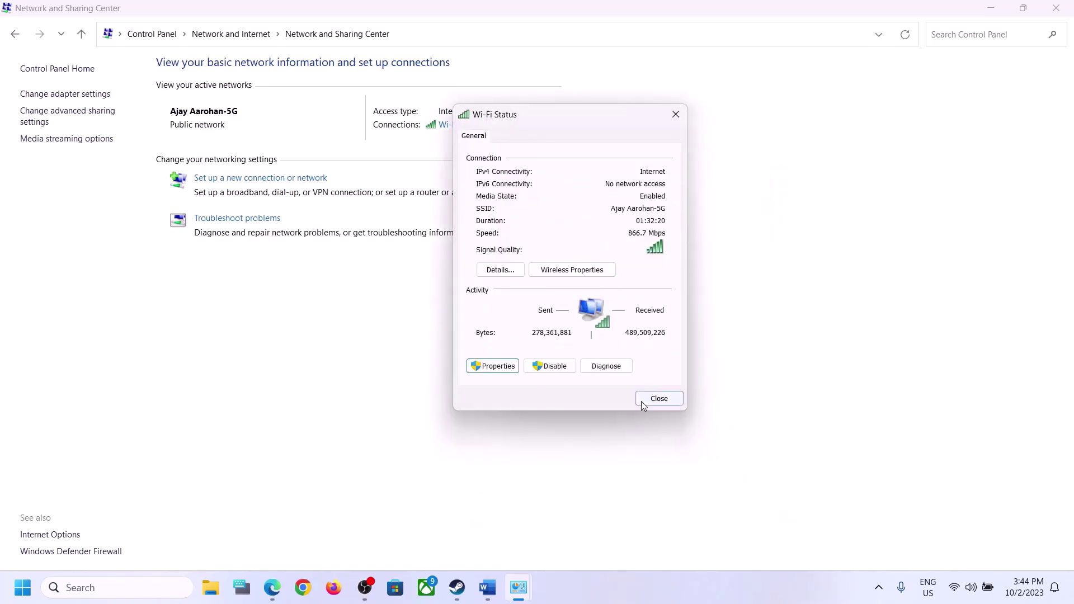
pyautogui.click(642, 400)
pyautogui.click(1056, 8)
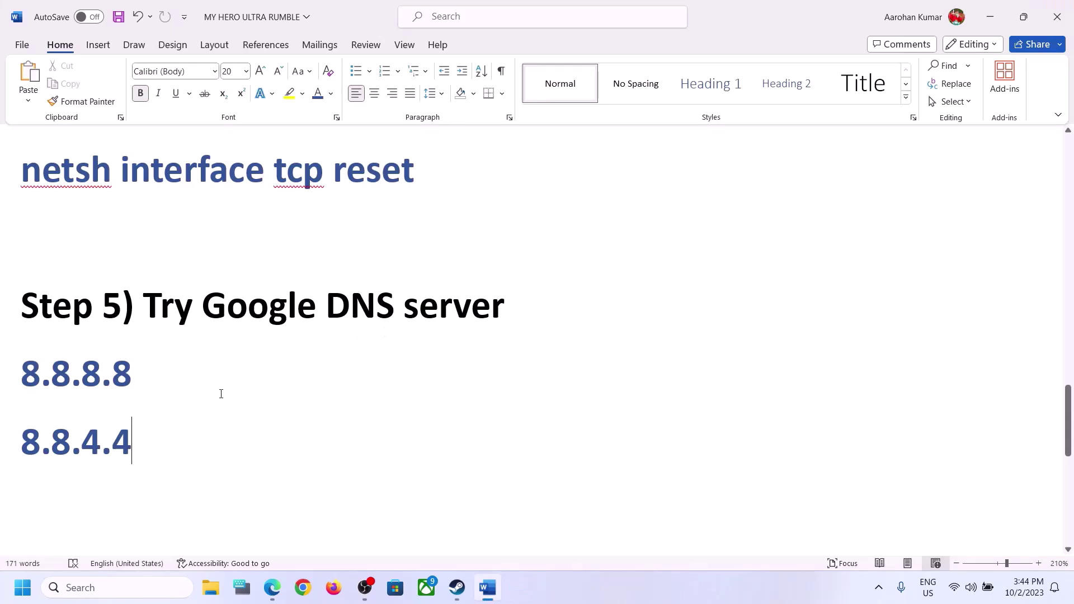
pyautogui.scroll(1, 194, 417)
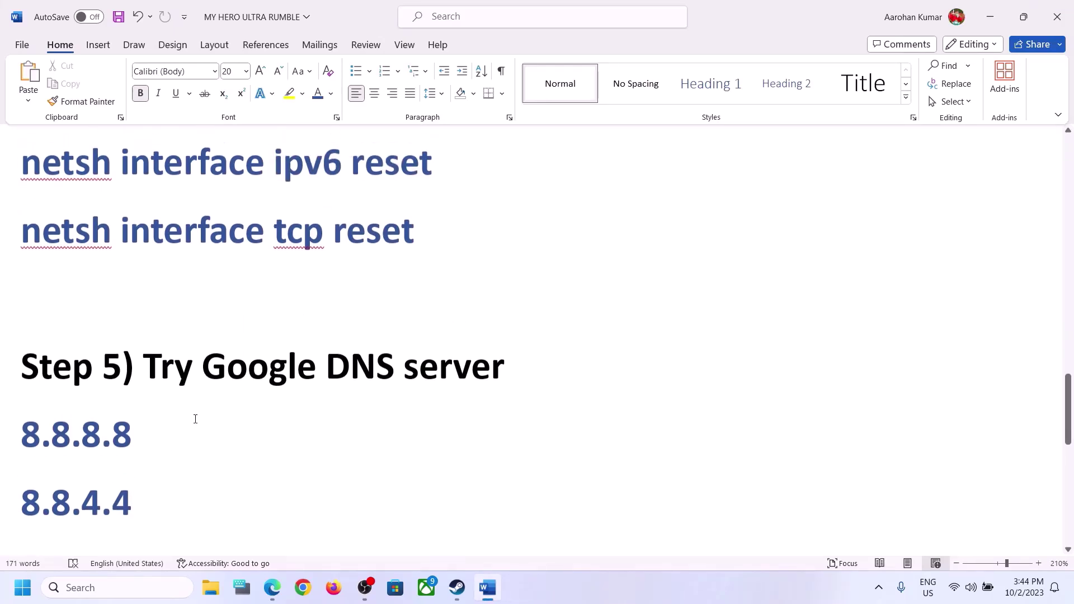
# - Review the Step 6 network reset instruction and its WIFI password note in the document, and view the current Wi-Fi connection in quick settings
pyautogui.scroll(-4, 193, 414)
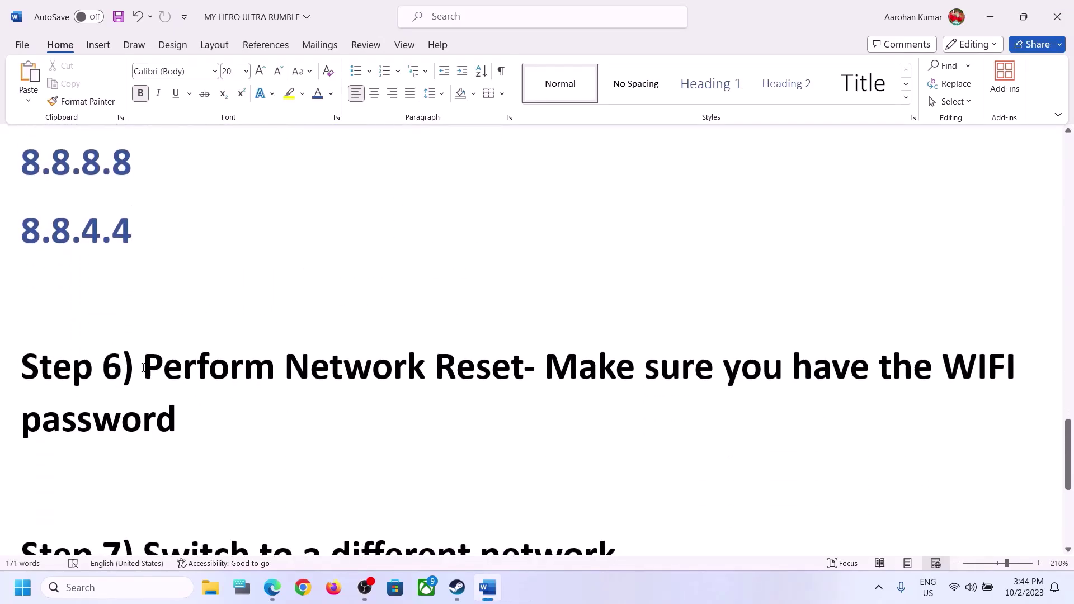
pyautogui.moveTo(122, 370); pyautogui.dragTo(543, 369)
pyautogui.scroll(1, 431, 461)
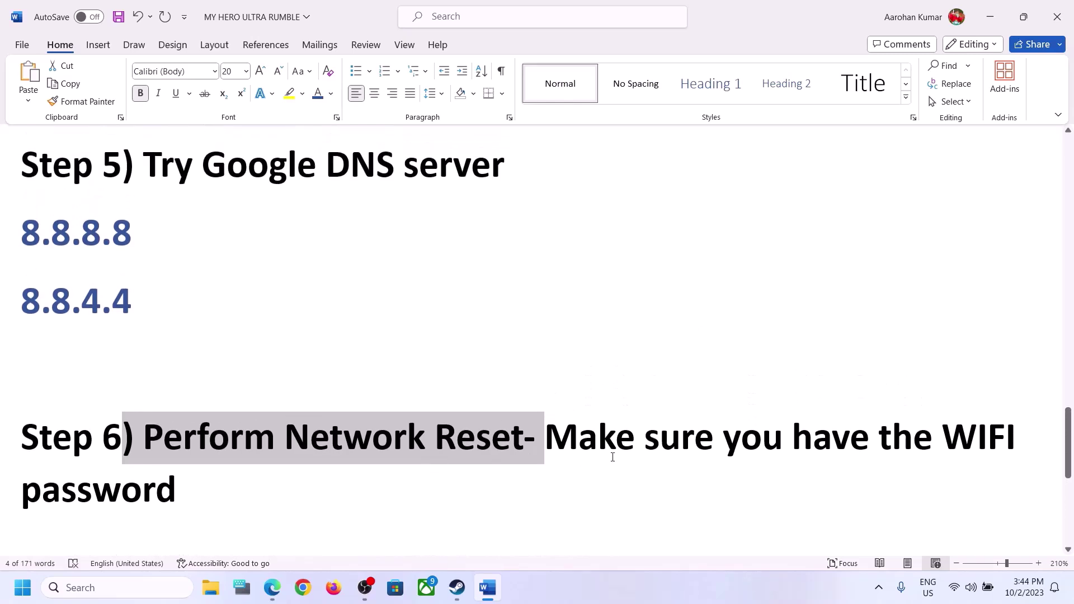
pyautogui.scroll(-1, 585, 393)
pyautogui.moveTo(550, 372); pyautogui.dragTo(209, 399)
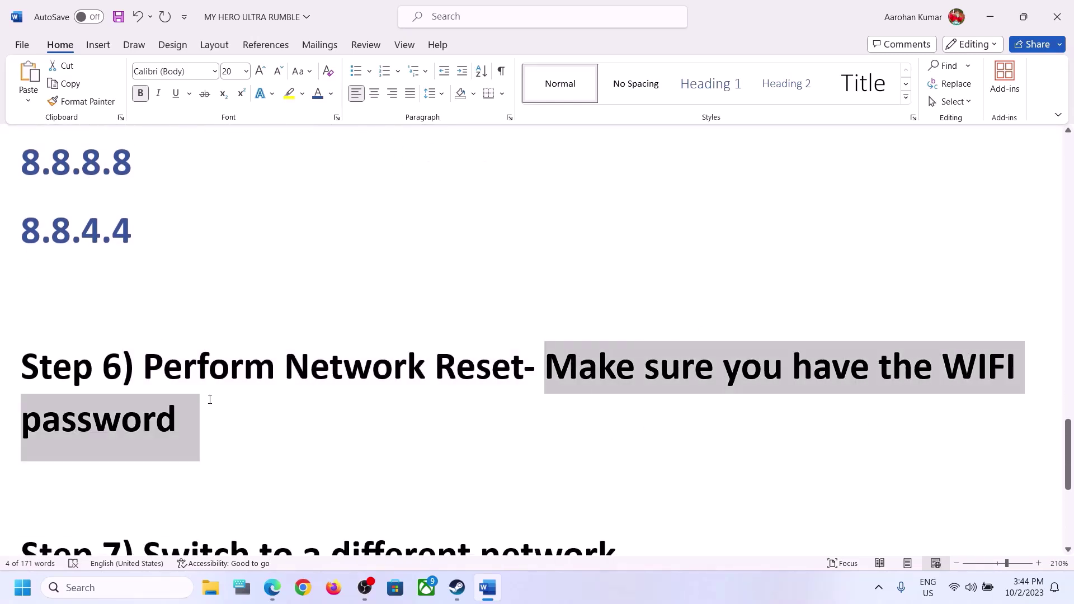
pyautogui.click(166, 364)
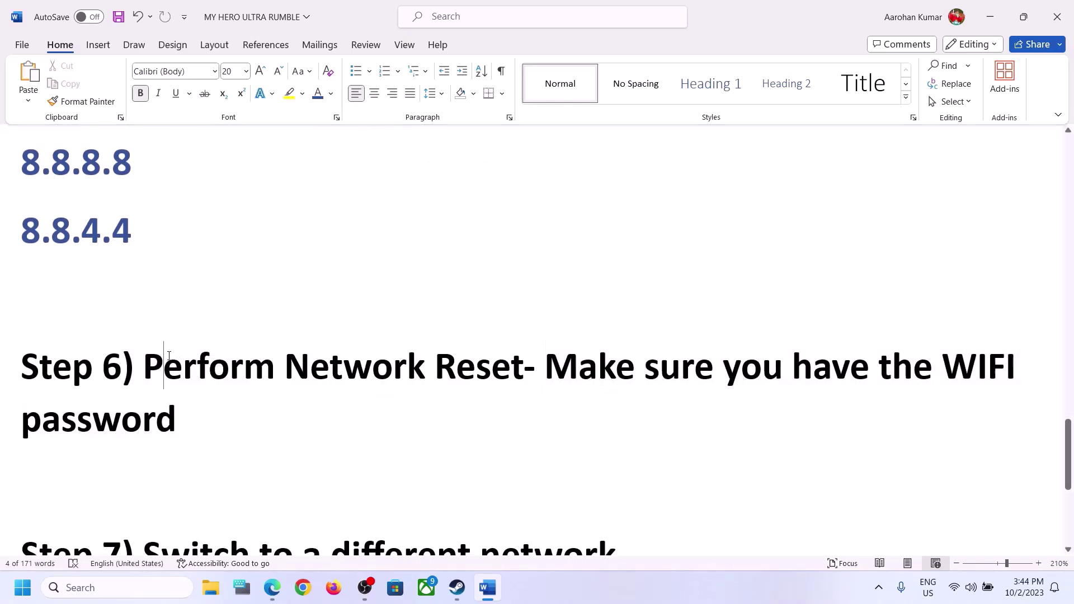
pyautogui.click(970, 587)
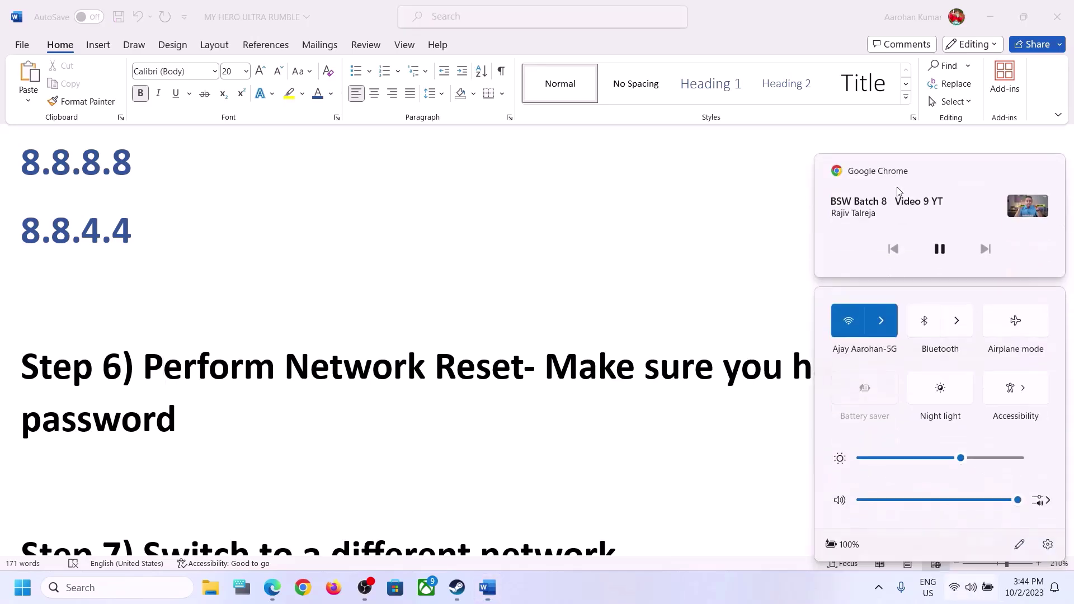
pyautogui.click(709, 322)
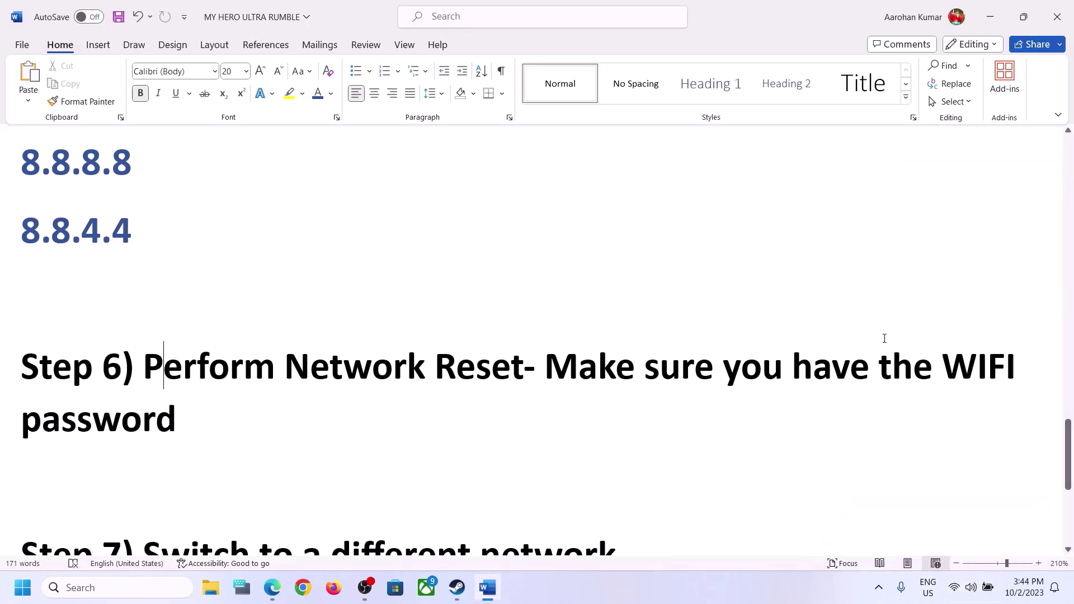
pyautogui.click(671, 594)
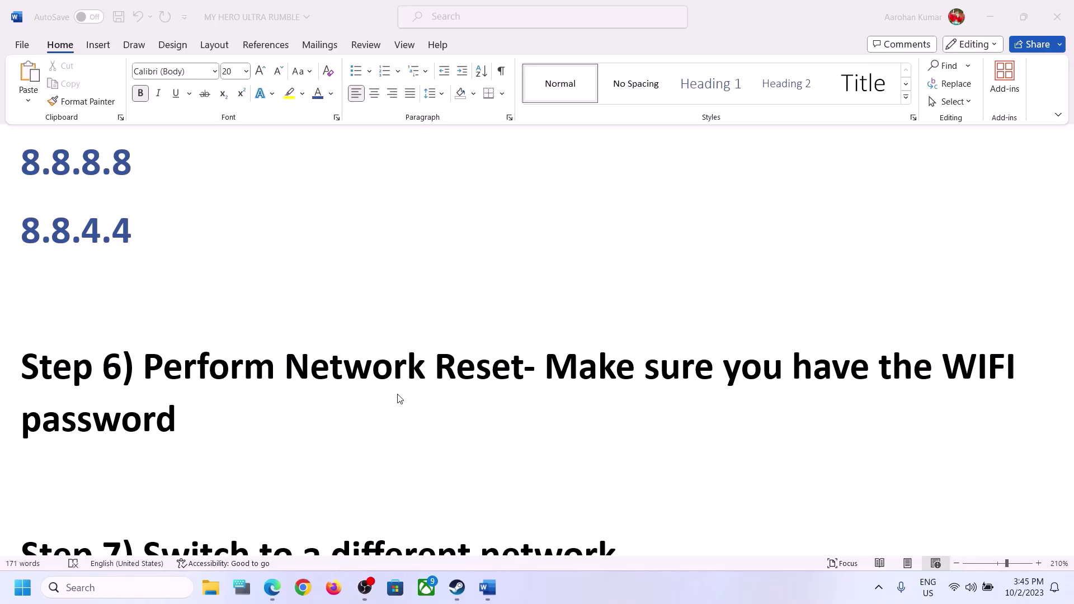
# - Switch to Windows Settings and open the Network reset page within the advanced network settings
pyautogui.press('super+i')
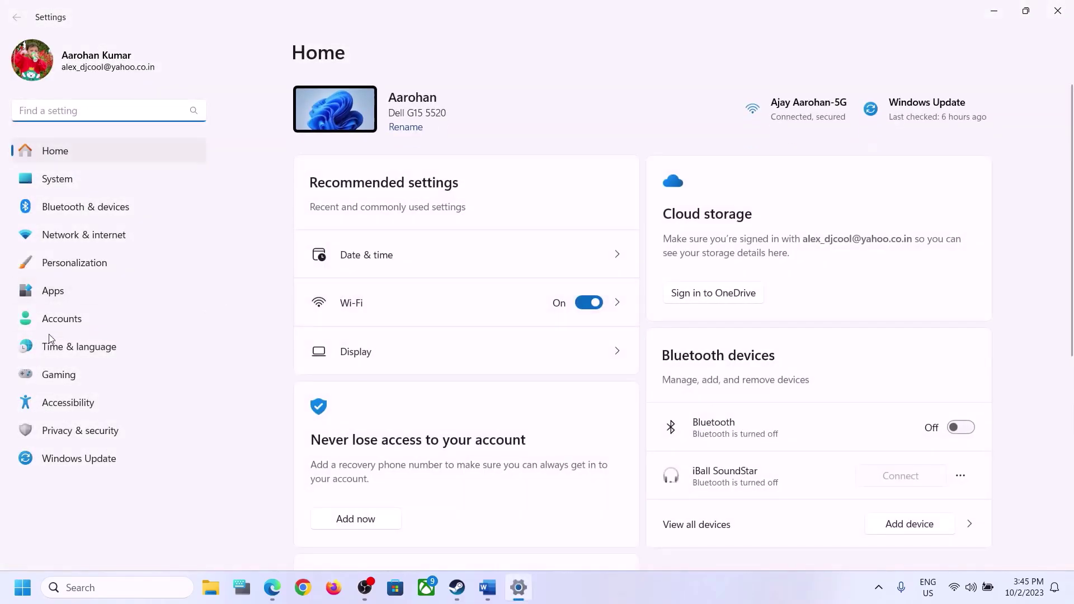
pyautogui.click(77, 238)
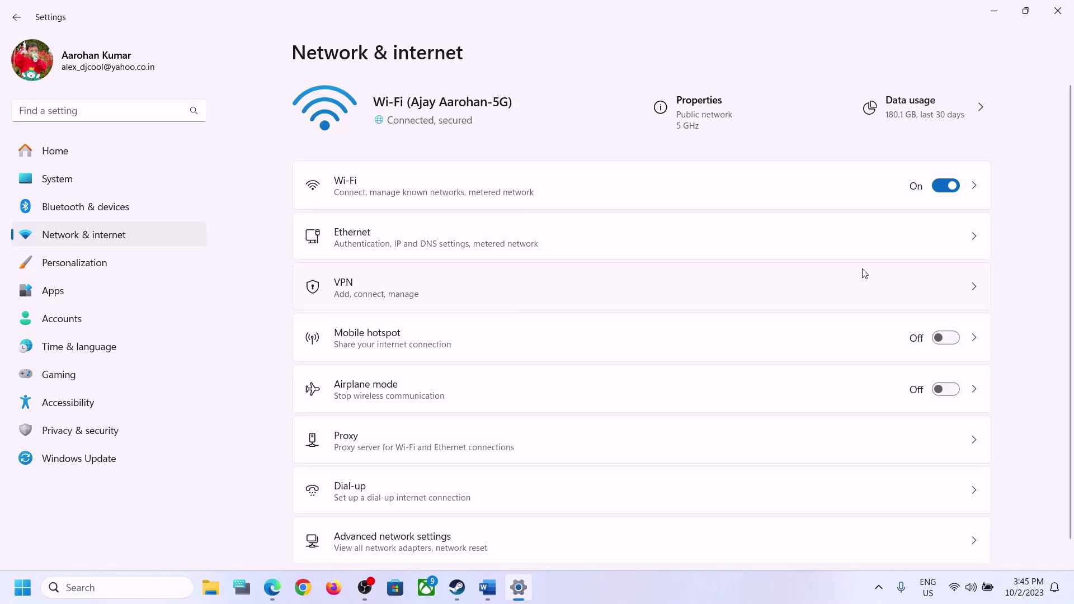
pyautogui.scroll(-1, 595, 367)
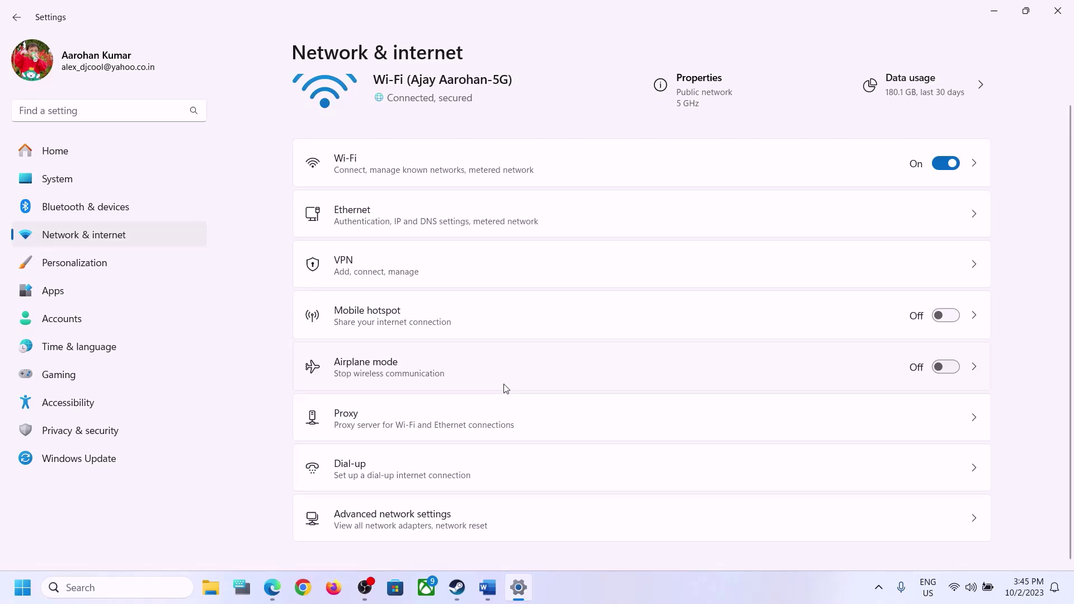
pyautogui.click(390, 537)
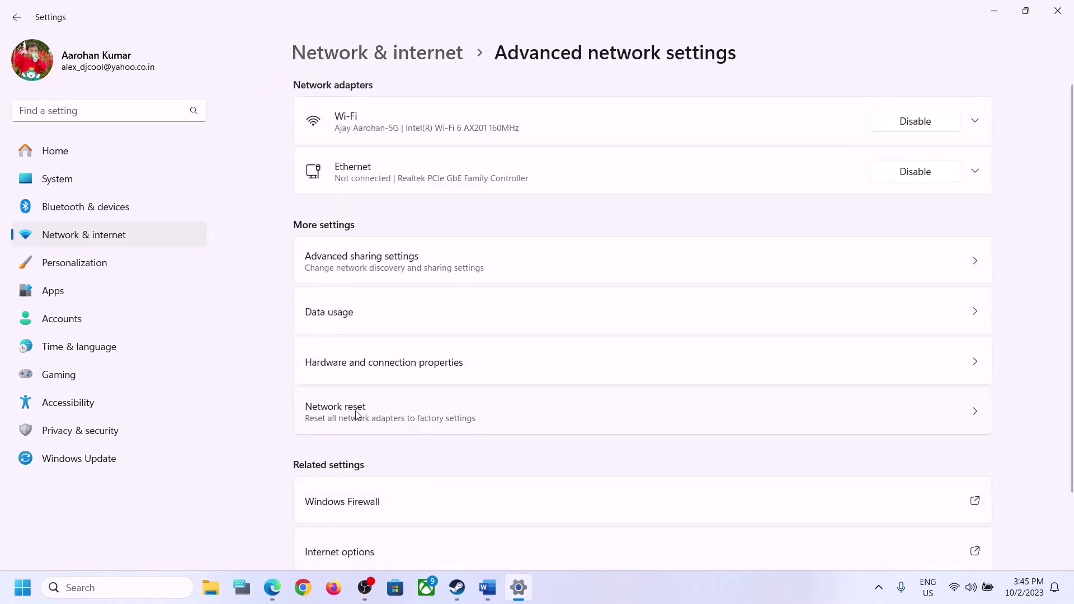
pyautogui.click(356, 414)
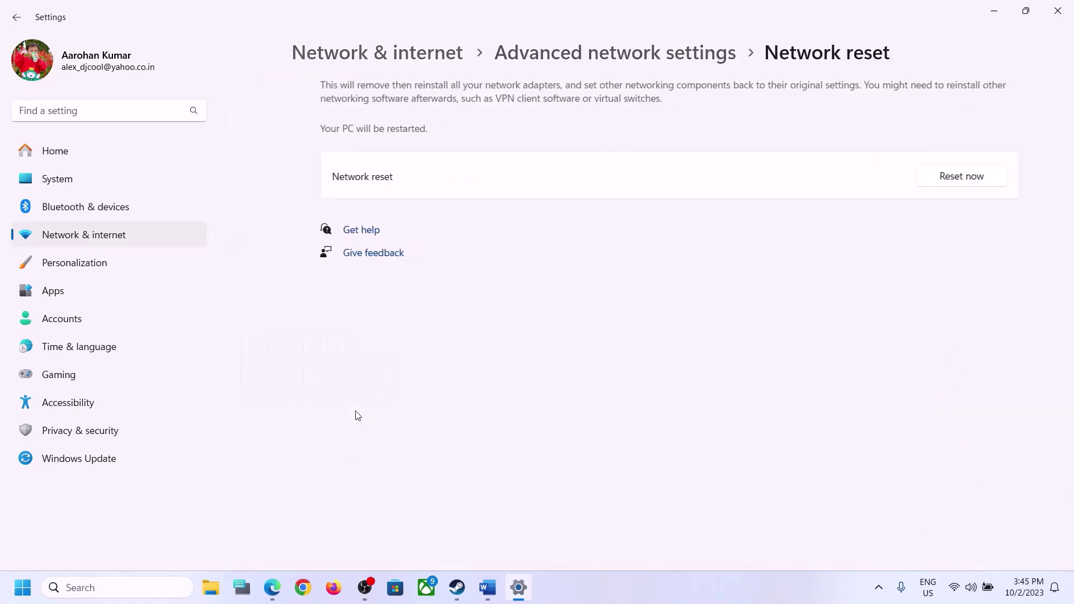
# - Request a network reset, decline the confirmation, and close Settings to return to the Word document
pyautogui.click(934, 182)
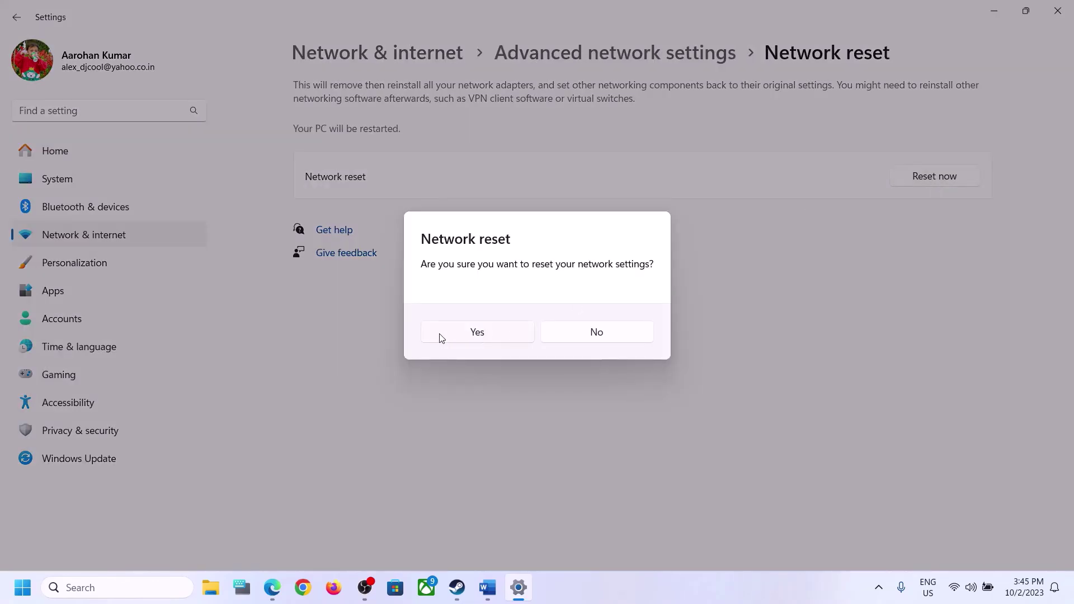
pyautogui.click(635, 335)
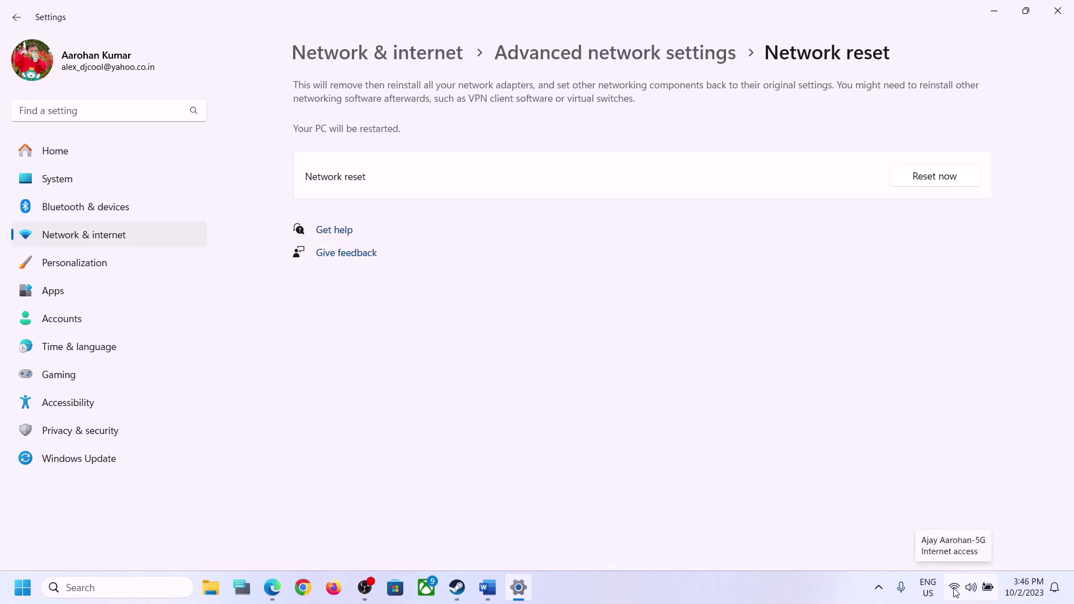
pyautogui.click(1056, 11)
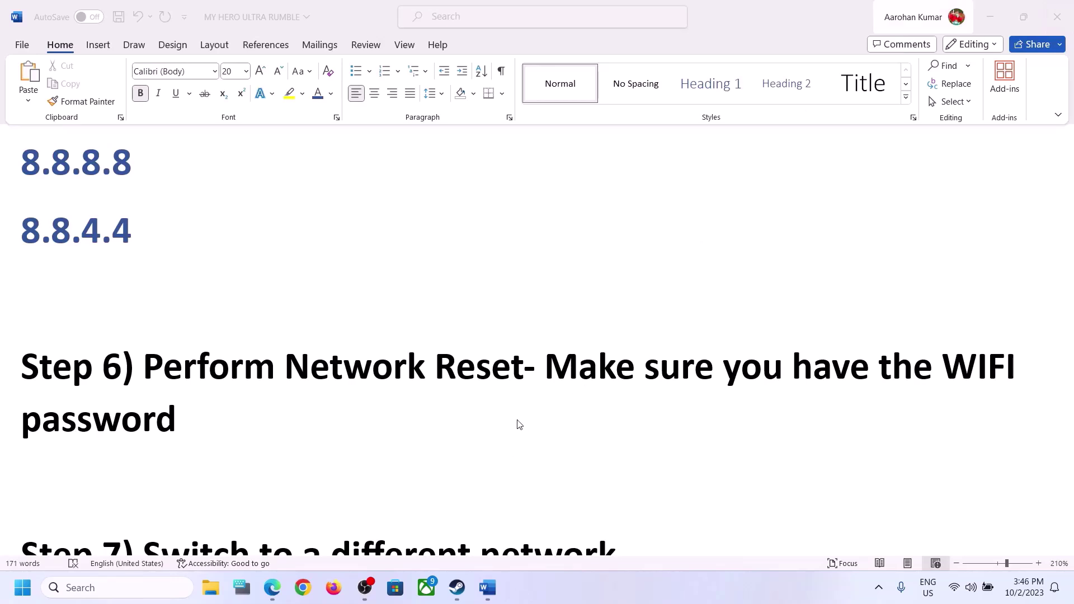
# - Review Step 6 on performing a network reset and Step 7 on switching to a different network, highlighting each instruction
pyautogui.moveTo(208, 418); pyautogui.dragTo(143, 376)
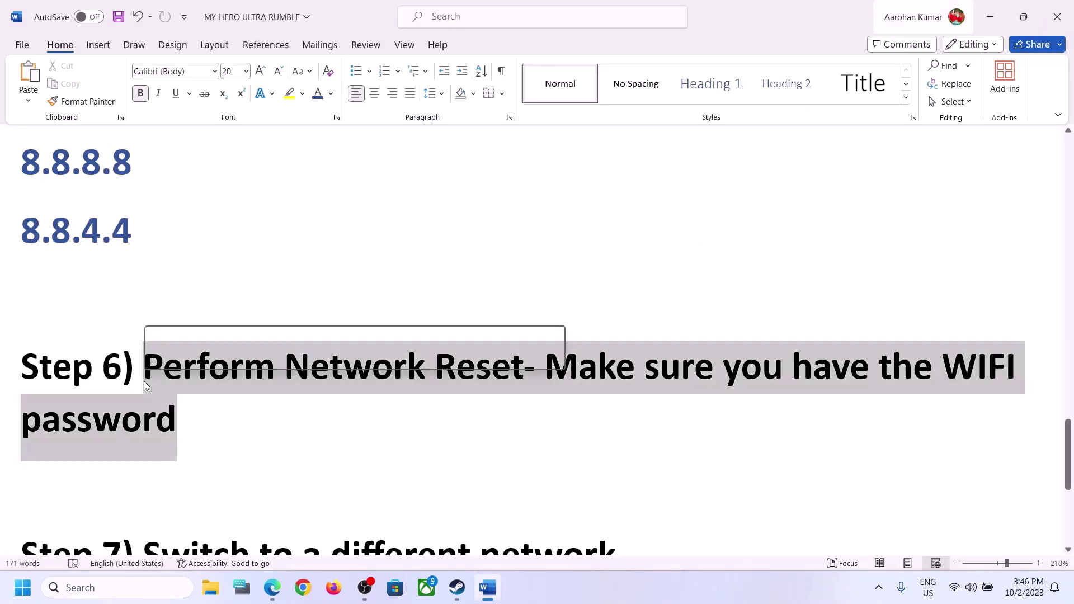
pyautogui.click(435, 435)
pyautogui.scroll(-3, 434, 434)
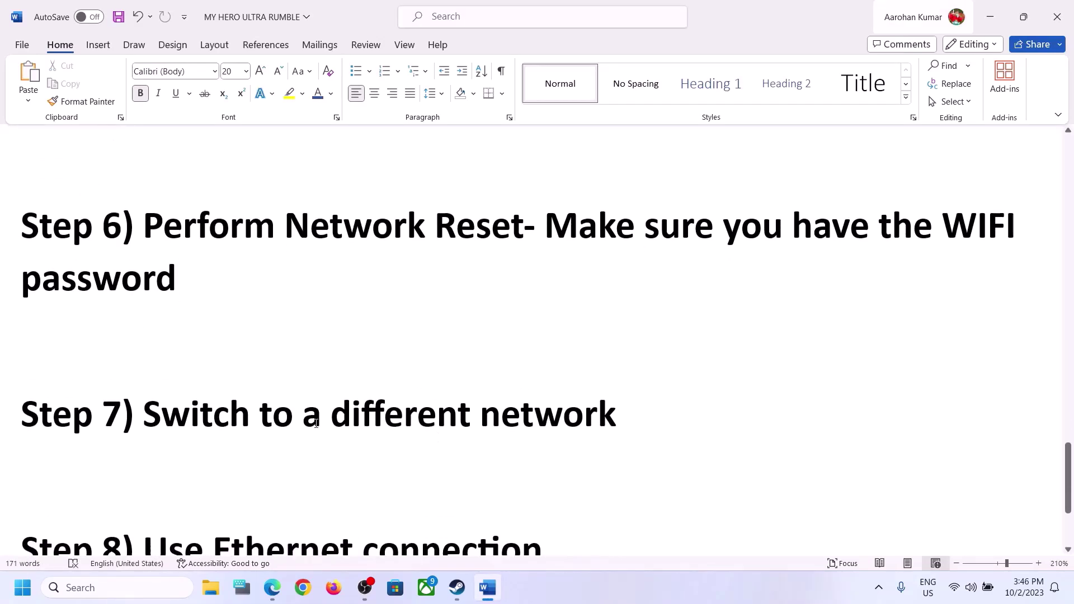
pyautogui.moveTo(144, 415); pyautogui.dragTo(637, 416)
pyautogui.scroll(2, 628, 506)
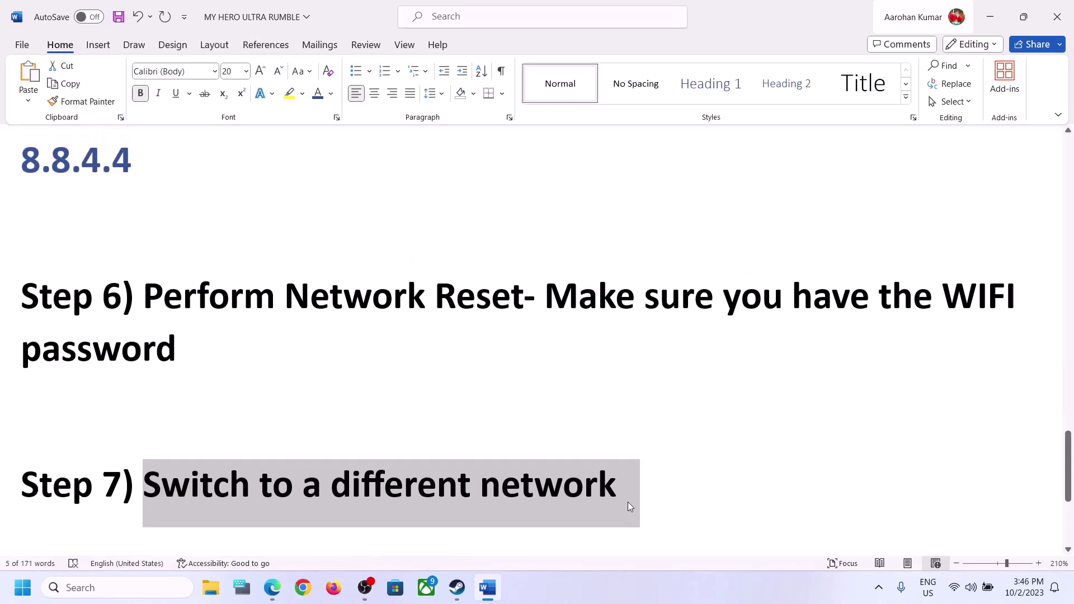
pyautogui.scroll(-2, 628, 502)
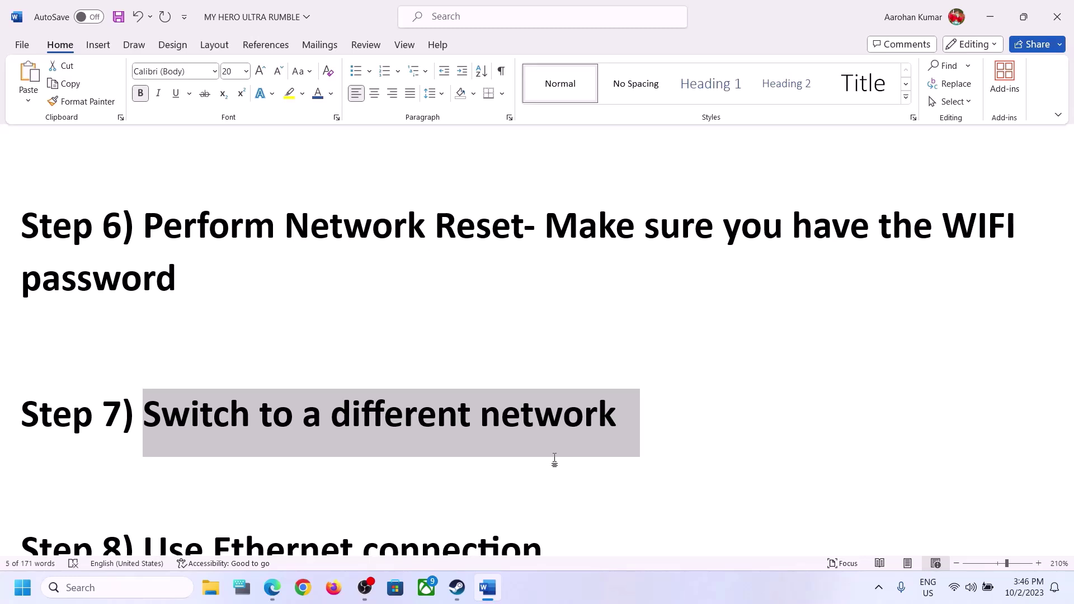
# - Review Step 8 on using an Ethernet connection and Step 9 on updating Windows 10/11, highlighting each instruction
pyautogui.scroll(-2, 335, 459)
pyautogui.moveTo(159, 485); pyautogui.dragTo(531, 492)
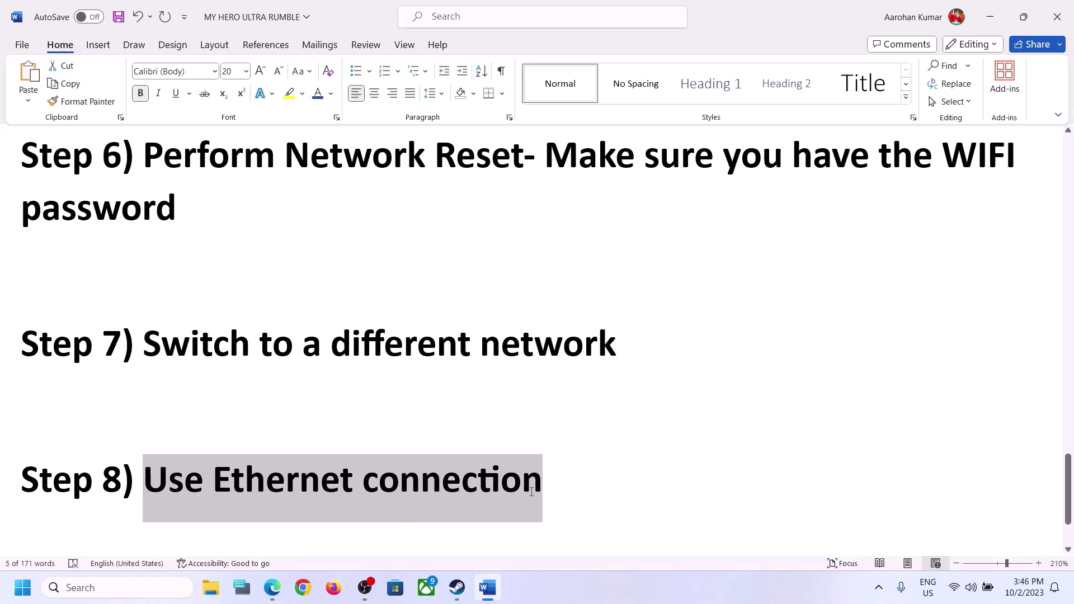
pyautogui.click(204, 486)
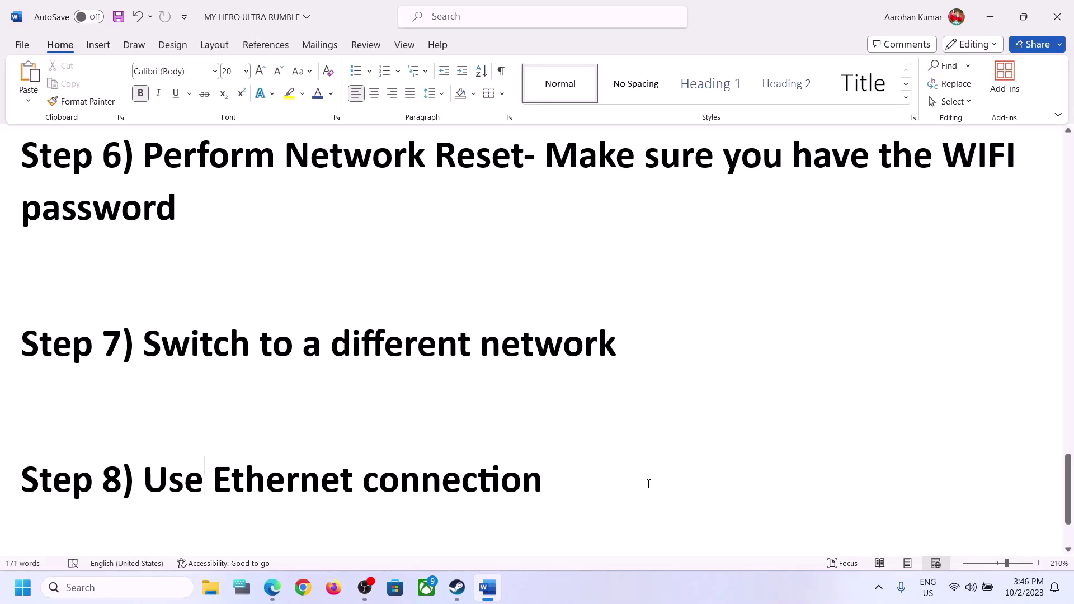
pyautogui.scroll(-2, 643, 485)
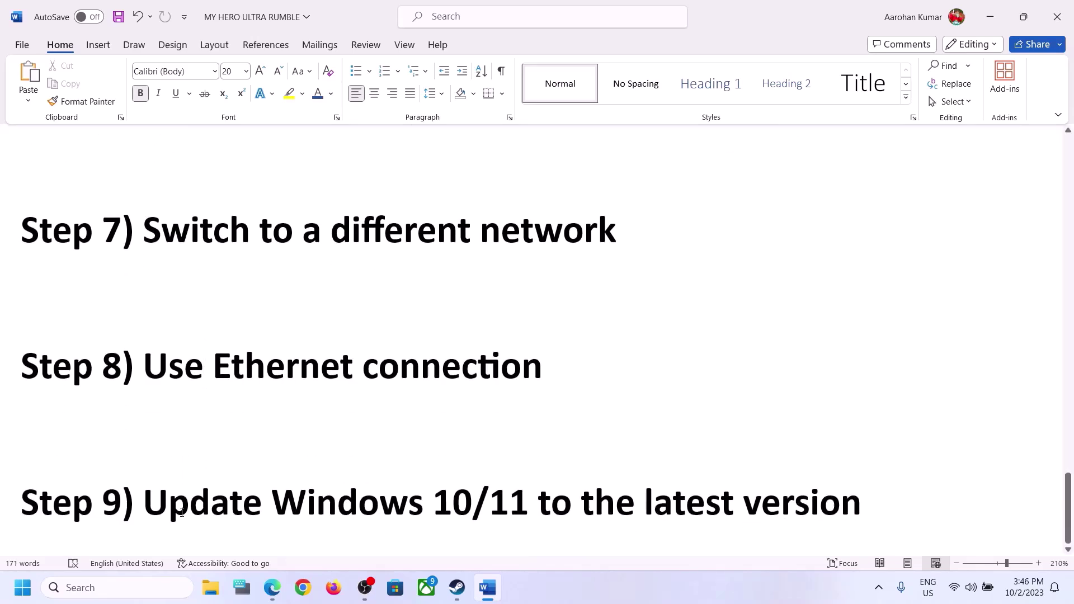
pyautogui.moveTo(147, 504); pyautogui.dragTo(883, 487)
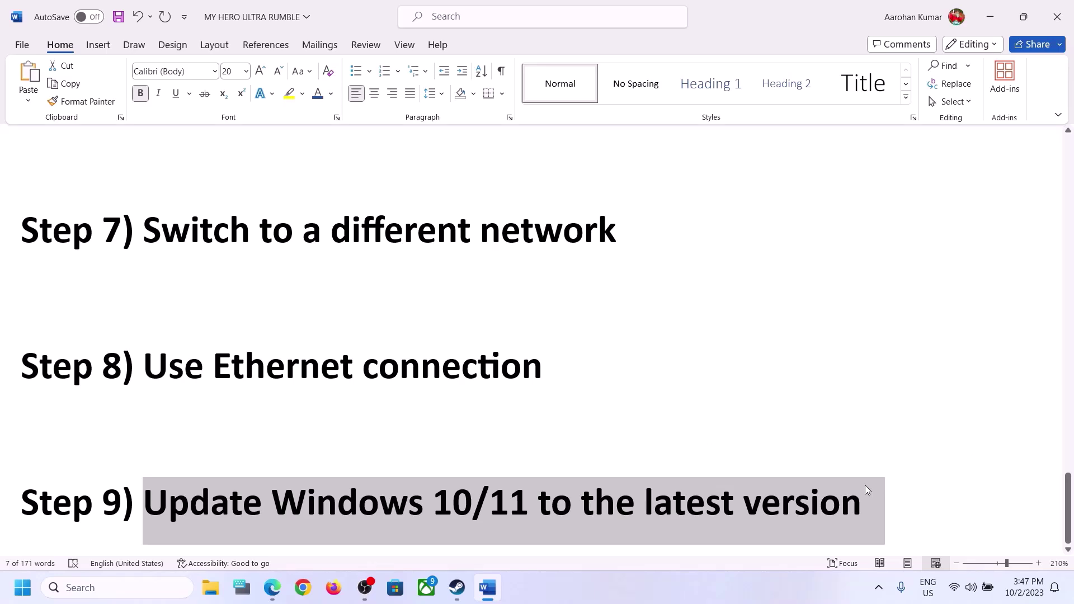
# - Switch to Windows Settings, open Windows Update, and check for updates
pyautogui.press('super+i')
pyautogui.click(79, 458)
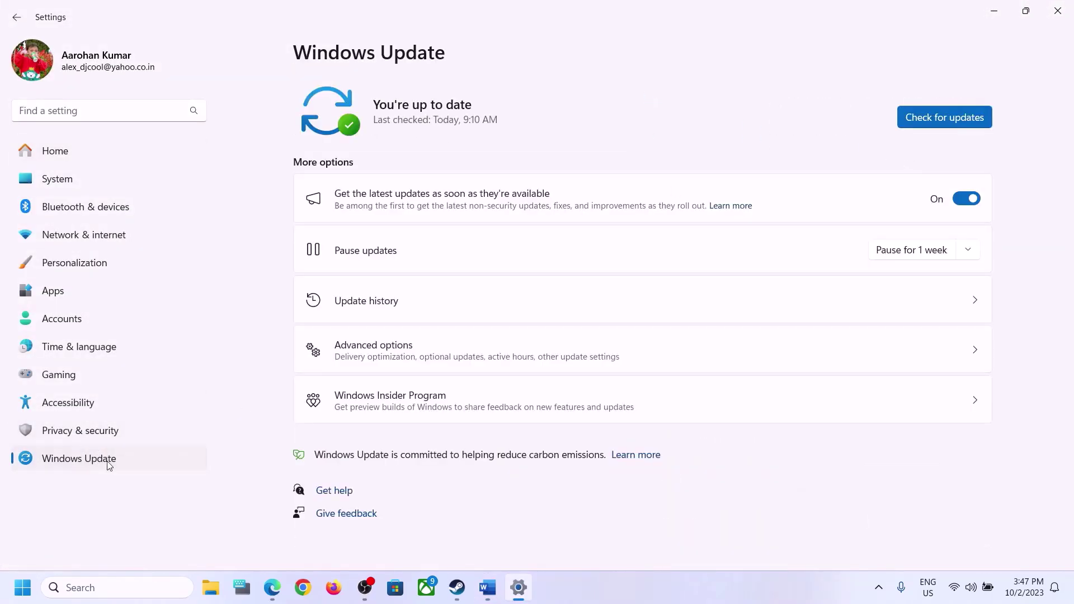
pyautogui.click(976, 123)
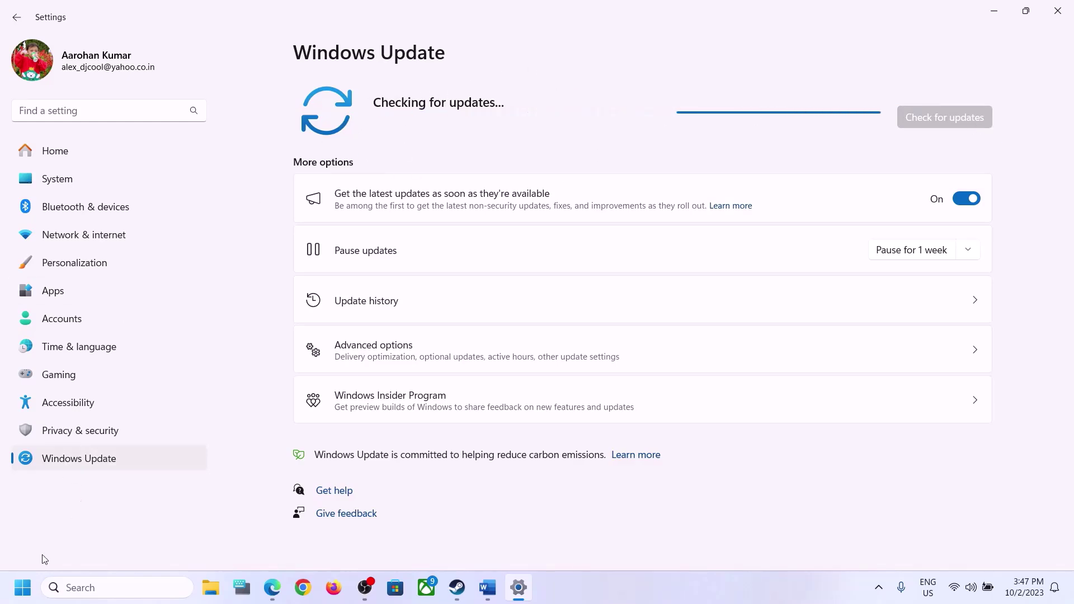
# - Display the Windows power options and dismiss them without choosing one
pyautogui.click(24, 586)
pyautogui.click(406, 539)
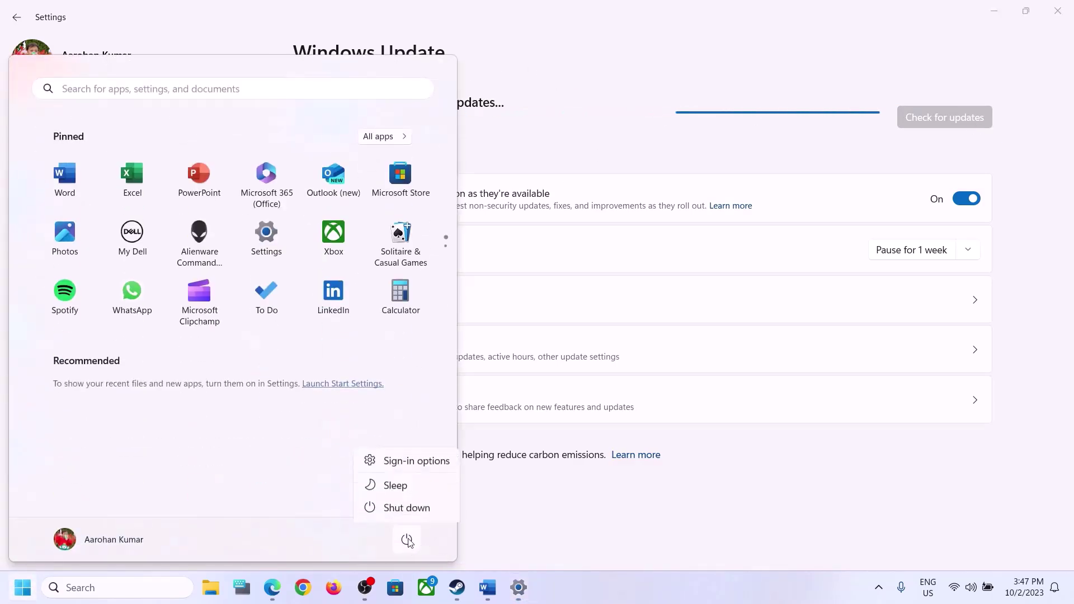
pyautogui.click(734, 591)
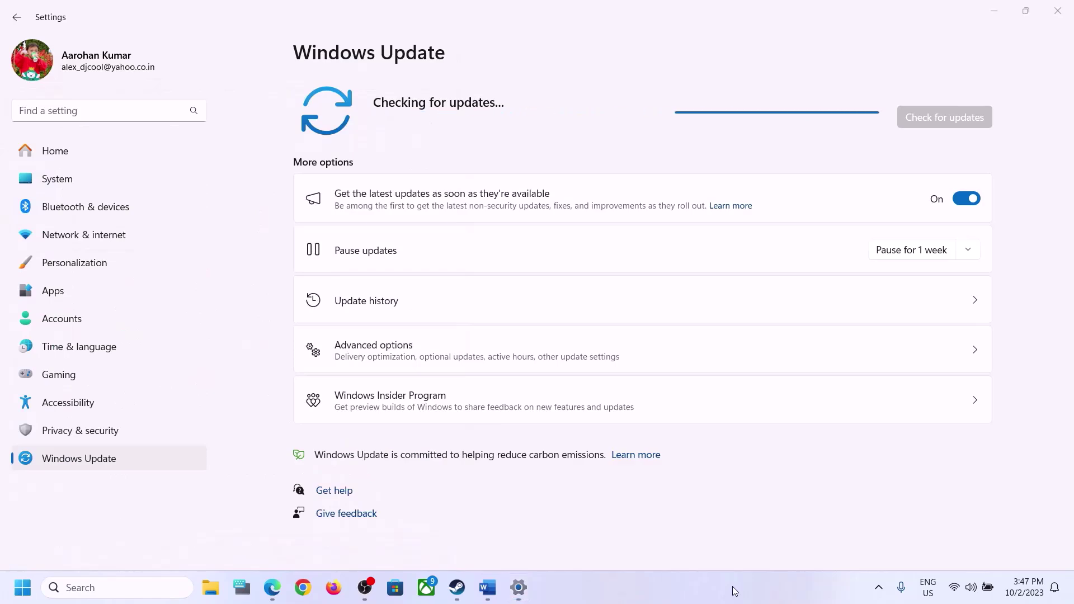